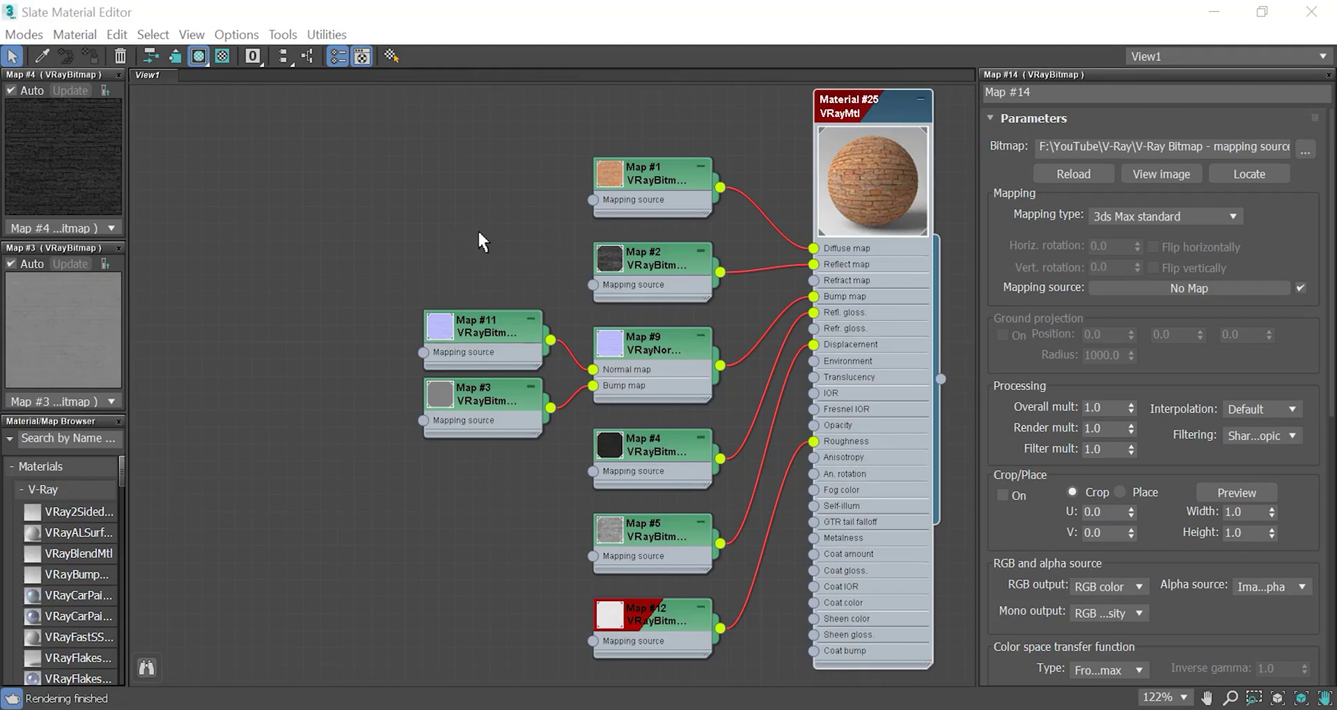
- Open a preview window for Material #25 and enlarge it beside the node network
{"action": "right_click", "coordinate": [867, 180]}
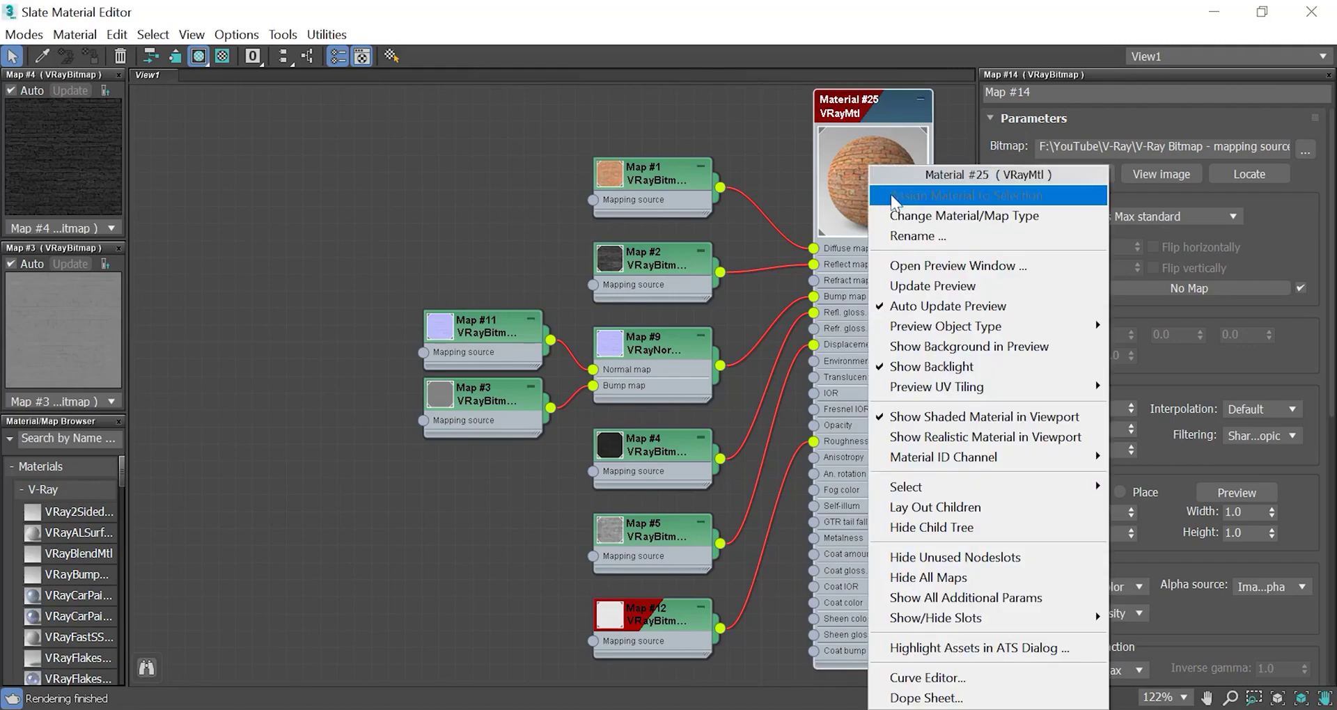
{"action": "left_click", "coordinate": [901, 262]}
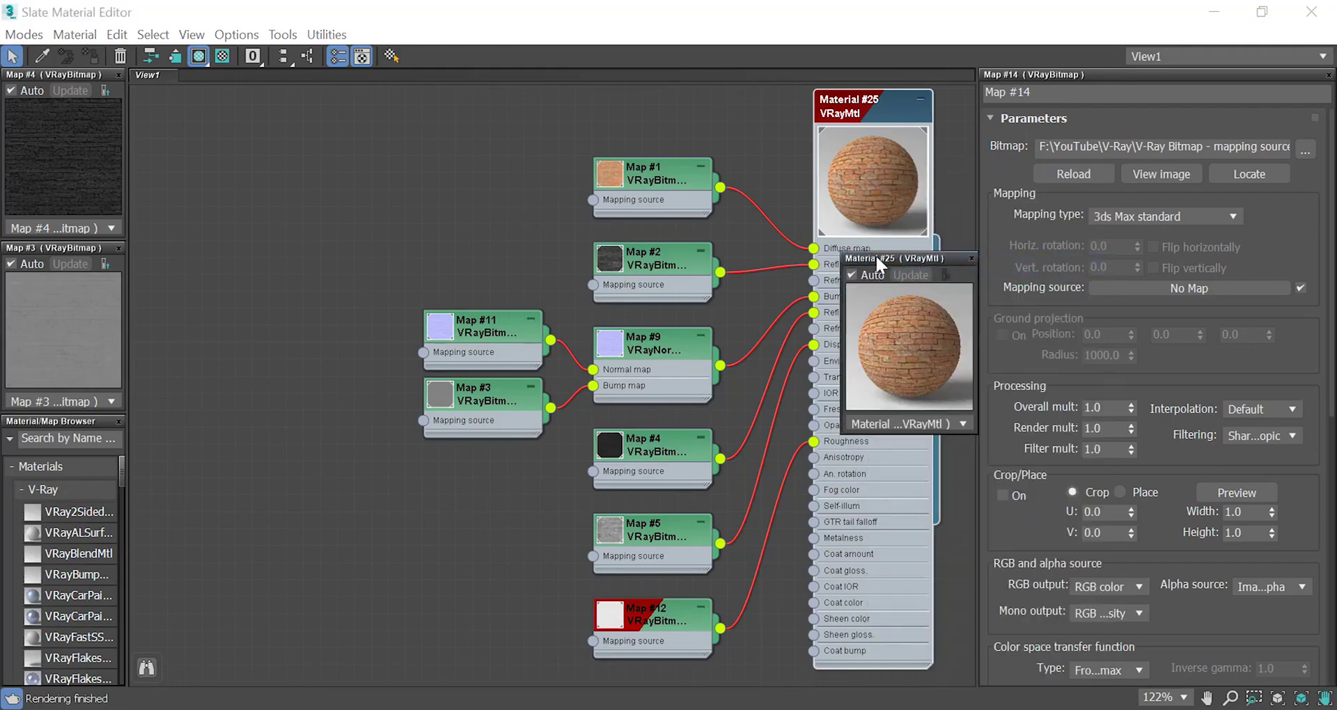
{"action": "left_click_drag", "start_coordinate": [875, 257], "coordinate": [166, 91]}
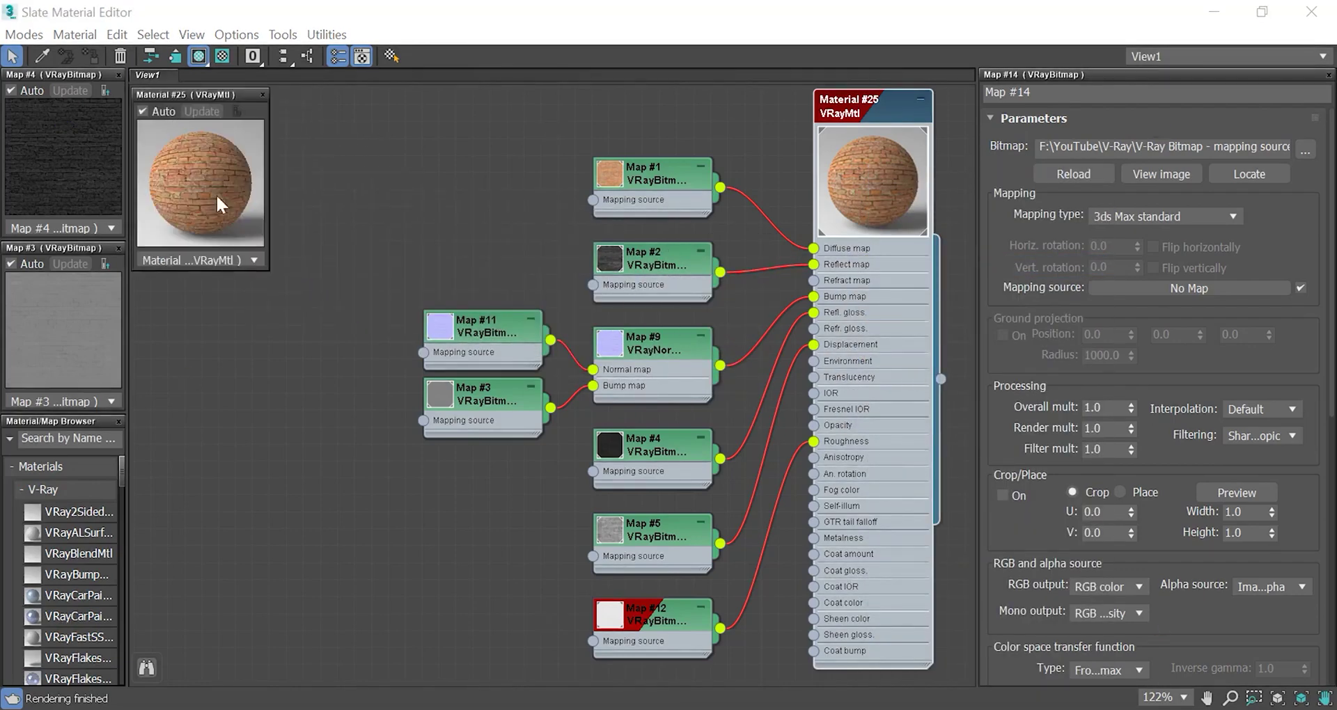
{"action": "left_click_drag", "start_coordinate": [269, 277], "coordinate": [374, 491]}
- Add a standard Bitmap map node and place it above the Map #11 node
{"action": "right_click", "coordinate": [441, 127]}
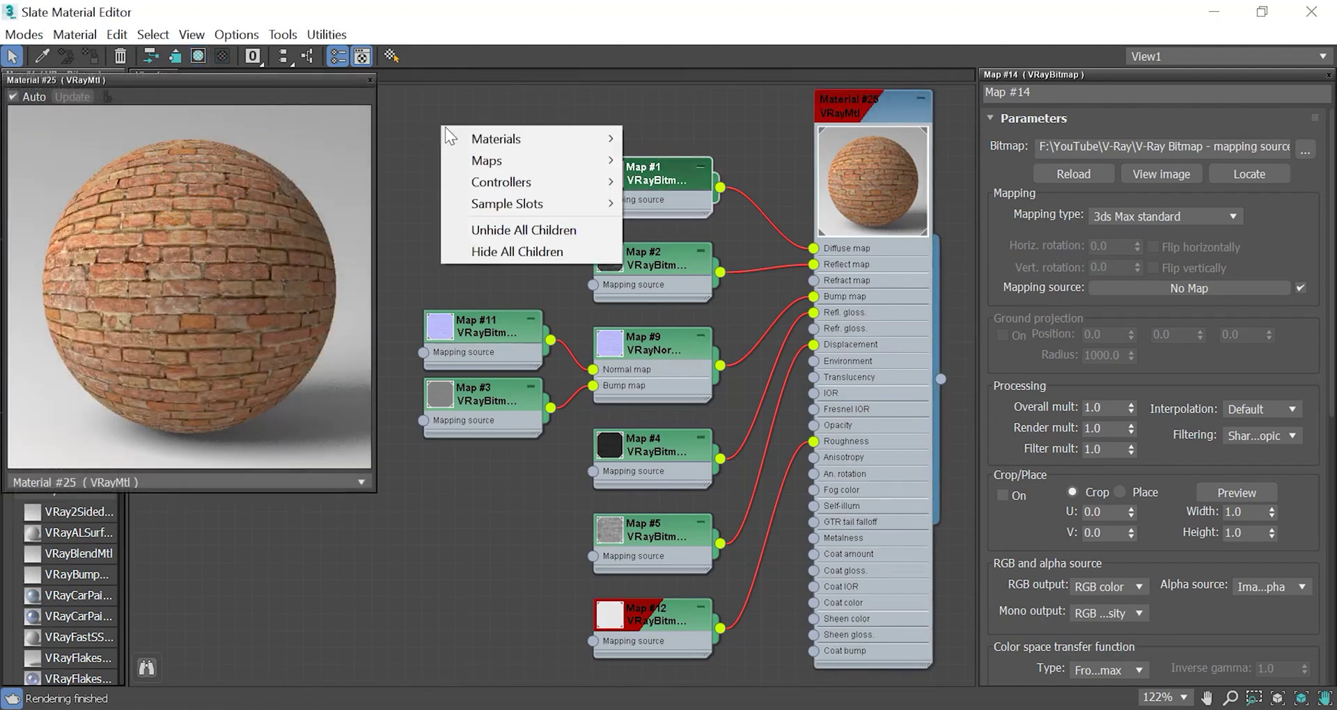
{"action": "mouse_move", "coordinate": [474, 157]}
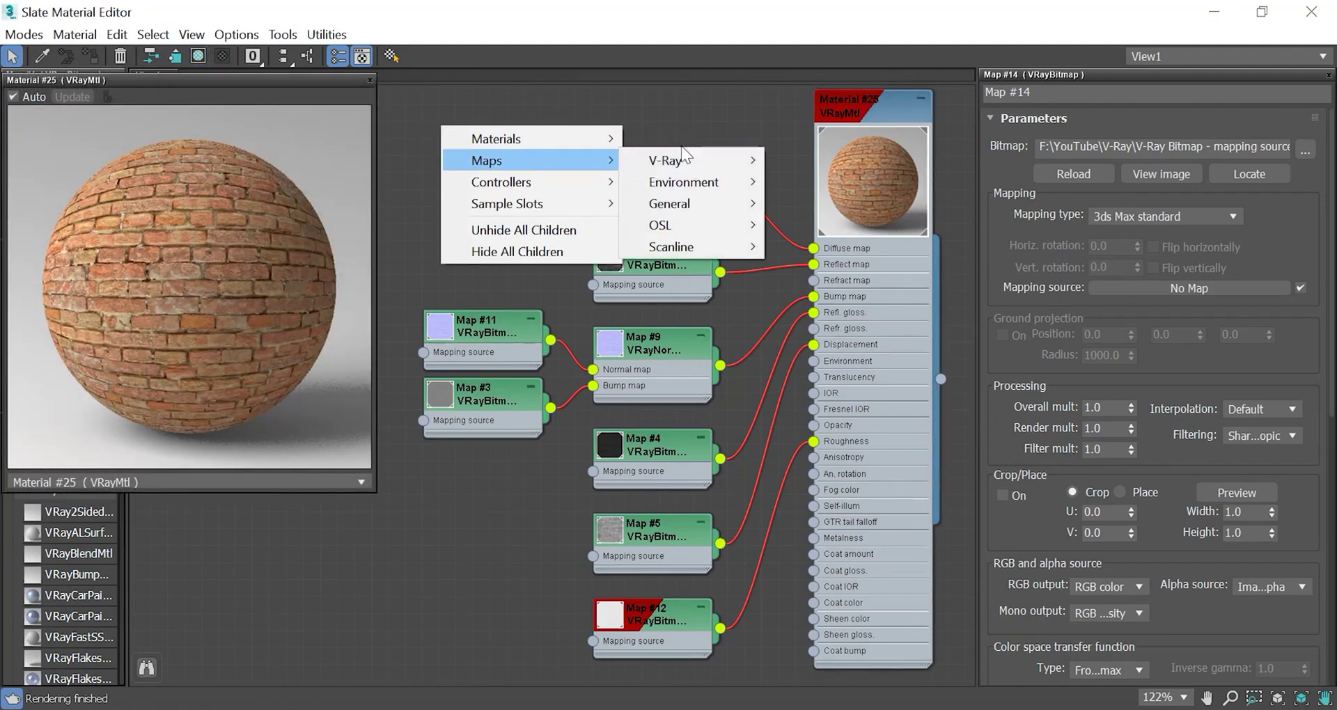
{"action": "mouse_move", "coordinate": [725, 204]}
{"action": "left_click", "coordinate": [801, 48]}
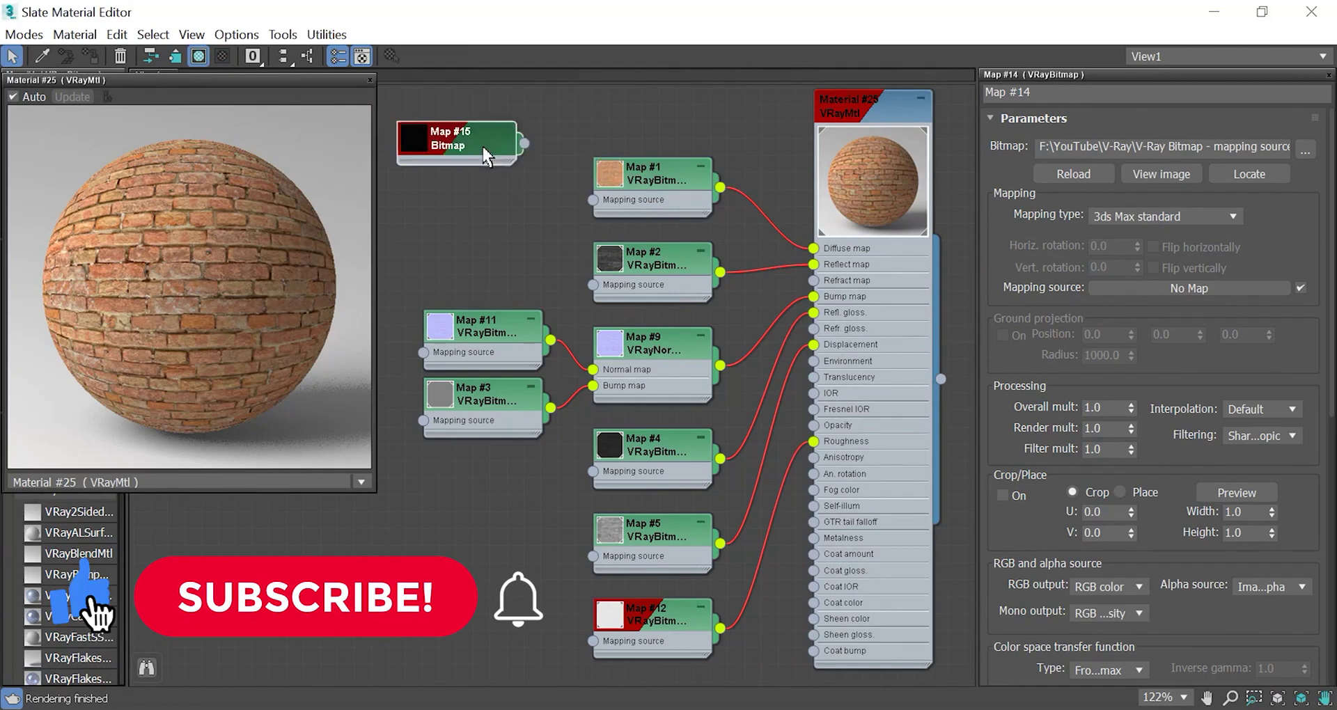
{"action": "mouse_move", "coordinate": [482, 147]}
{"action": "left_mouse_down"}
{"action": "mouse_move", "coordinate": [500, 169]}
{"action": "mouse_move", "coordinate": [502, 142]}
{"action": "left_mouse_up"}
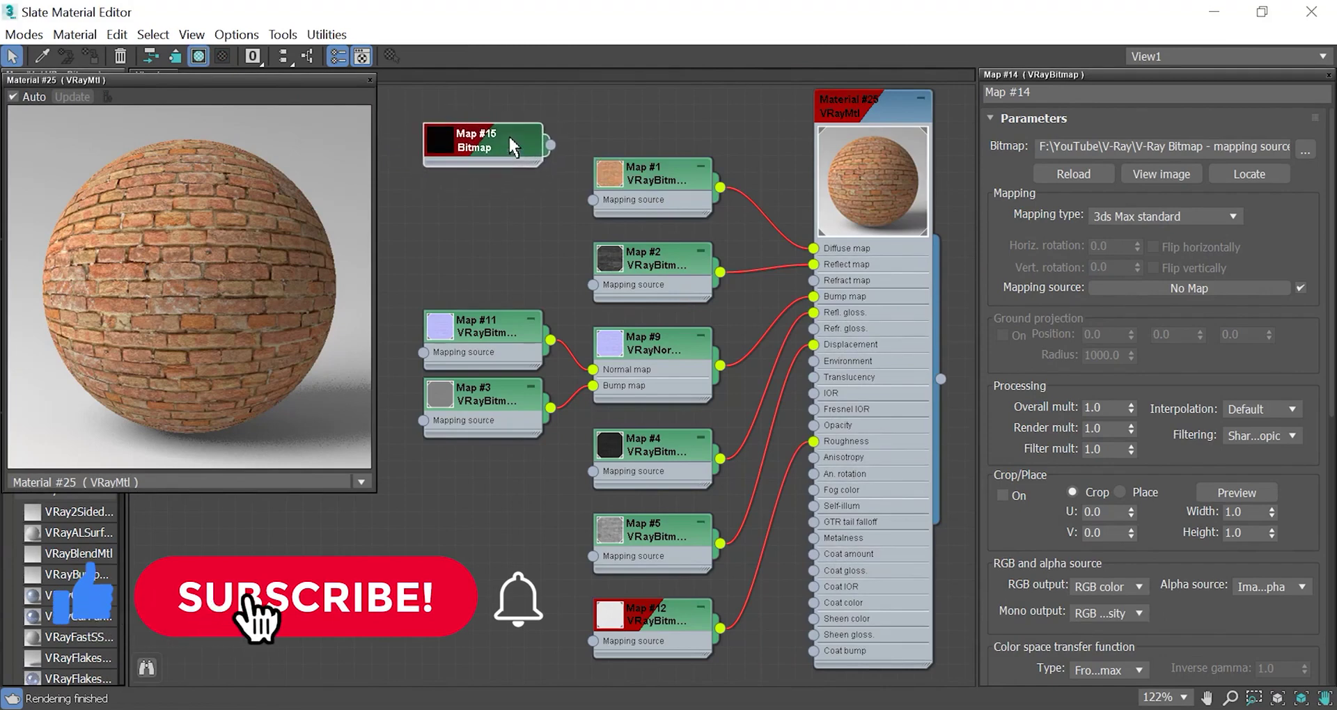
- Add a VRayBitmap node below the new Bitmap node, and delete both unconnected nodes
{"action": "right_click", "coordinate": [428, 194]}
{"action": "mouse_move", "coordinate": [483, 218]}
{"action": "mouse_move", "coordinate": [648, 223]}
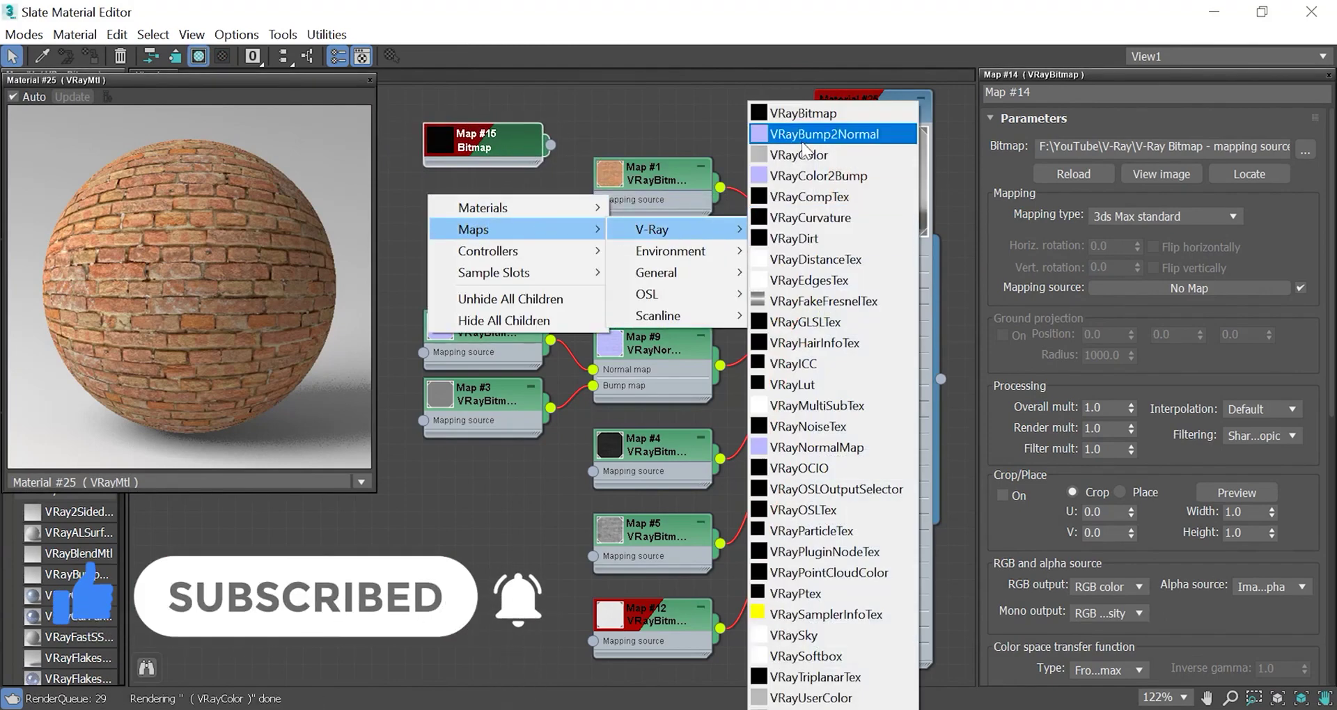
{"action": "left_click", "coordinate": [801, 111]}
{"action": "left_click_drag", "start_coordinate": [439, 191], "coordinate": [490, 191]}
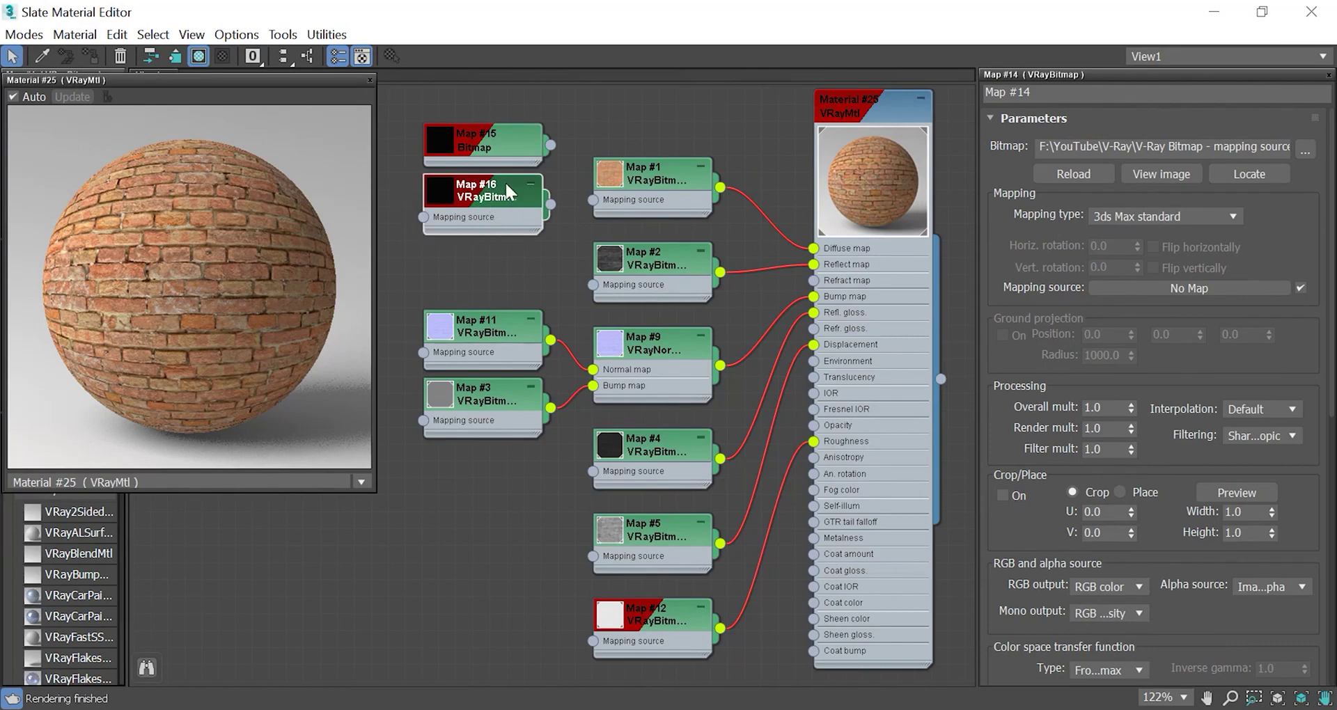
{"action": "left_click_drag", "start_coordinate": [564, 98], "coordinate": [416, 240]}
{"action": "key", "text": "Delete"}
- View the source image of the diffuse bitmap Map #1 and close the image preview
{"action": "left_click", "coordinate": [639, 177]}
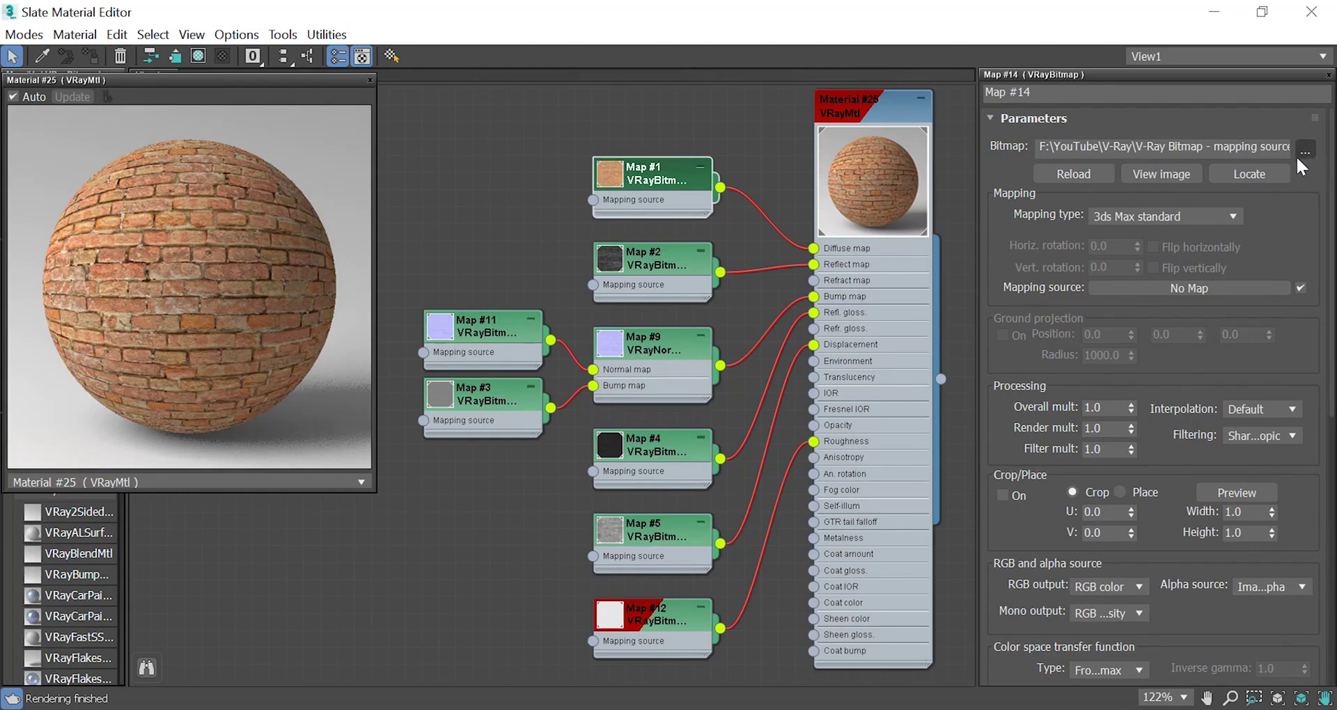
{"action": "left_click", "coordinate": [1161, 175]}
{"action": "left_click", "coordinate": [855, 190]}
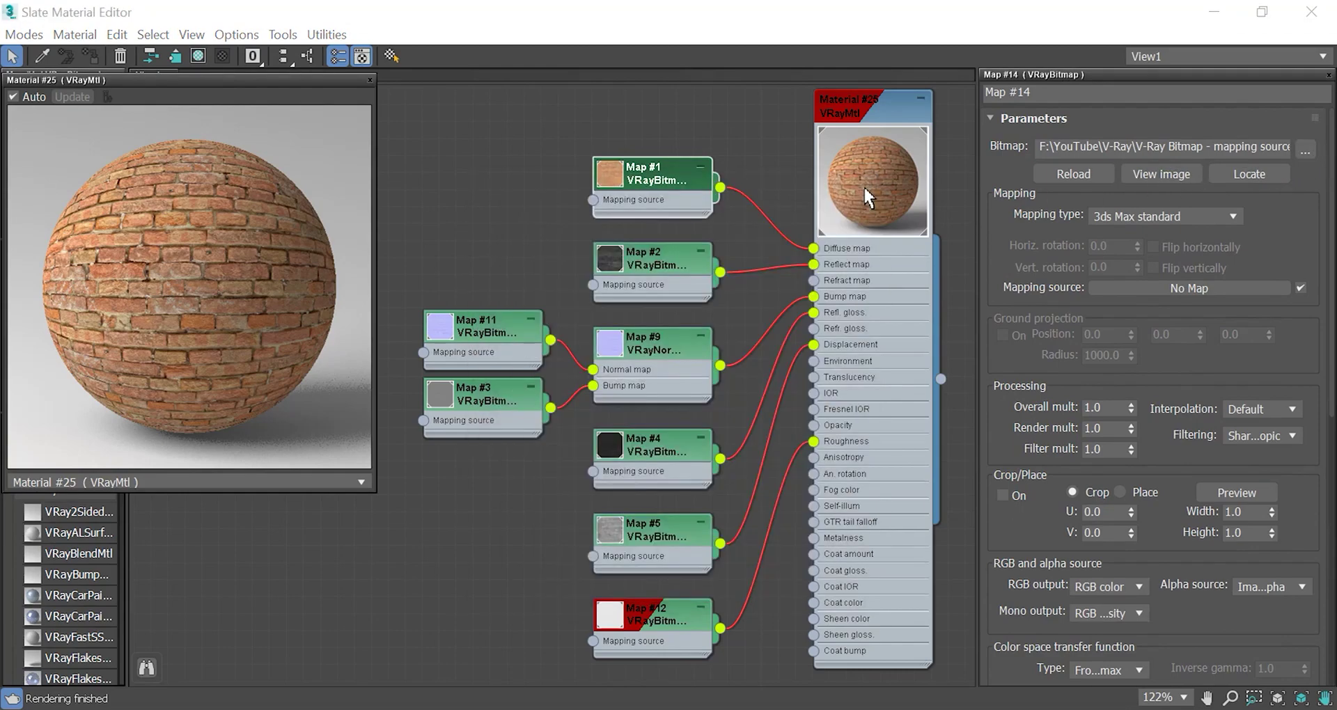
{"action": "double_click", "coordinate": [675, 182]}
{"action": "left_click", "coordinate": [1162, 175]}
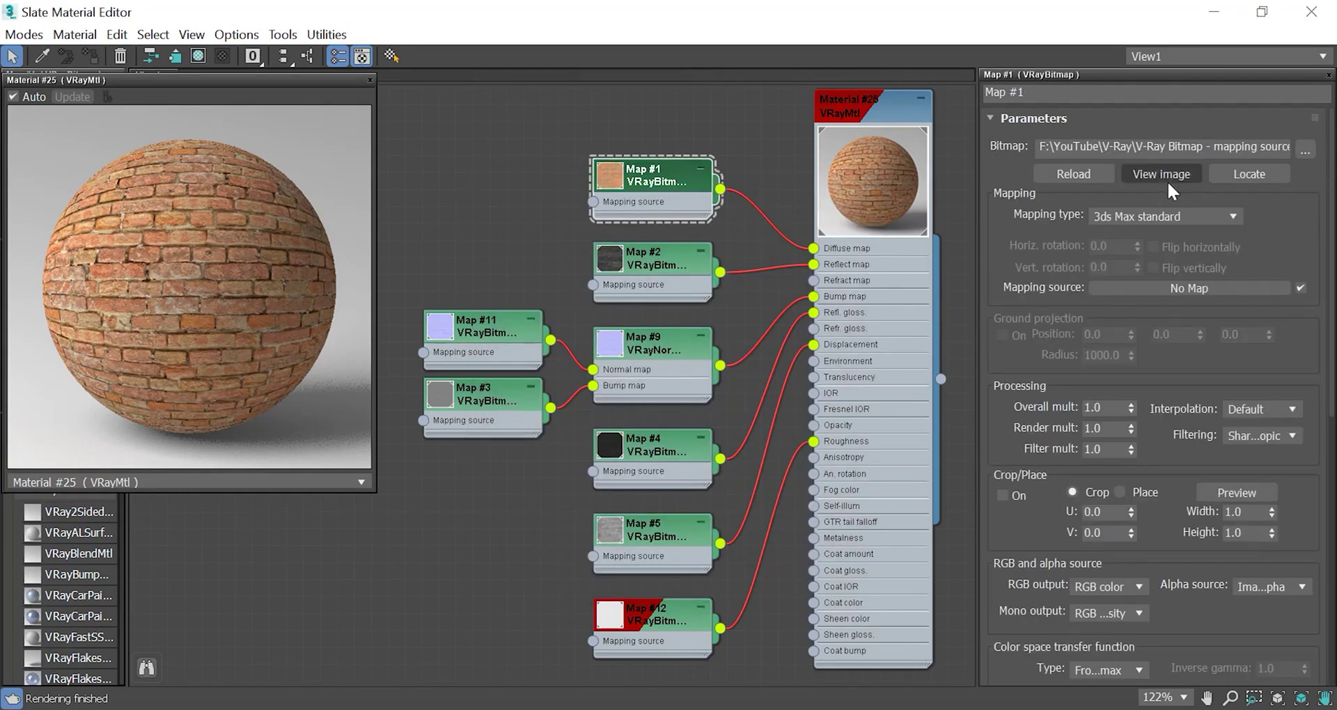
{"action": "left_click_drag", "start_coordinate": [705, 195], "coordinate": [315, 196]}
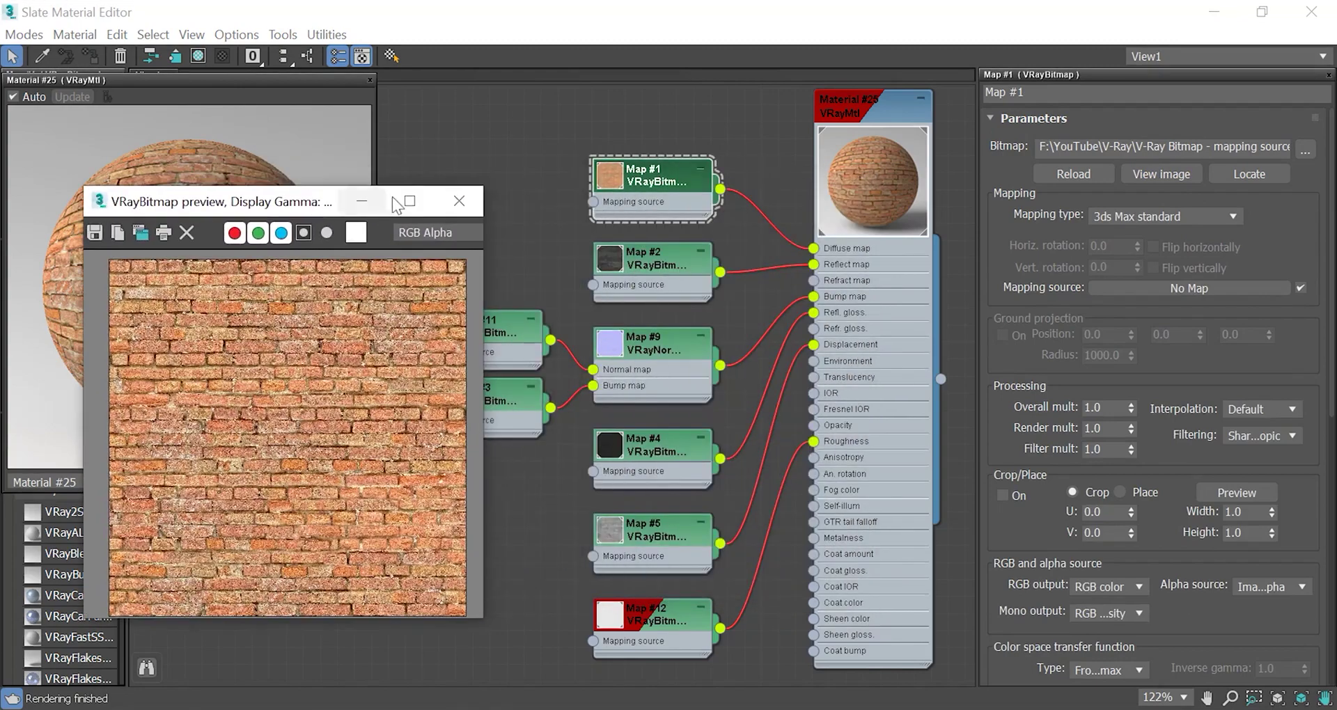
{"action": "left_click", "coordinate": [451, 188]}
- Set the U and V tiling of Map #1 to 3
{"action": "left_click_drag", "start_coordinate": [1038, 322], "coordinate": [1051, 93]}
{"action": "left_click_drag", "start_coordinate": [1033, 376], "coordinate": [1048, 59]}
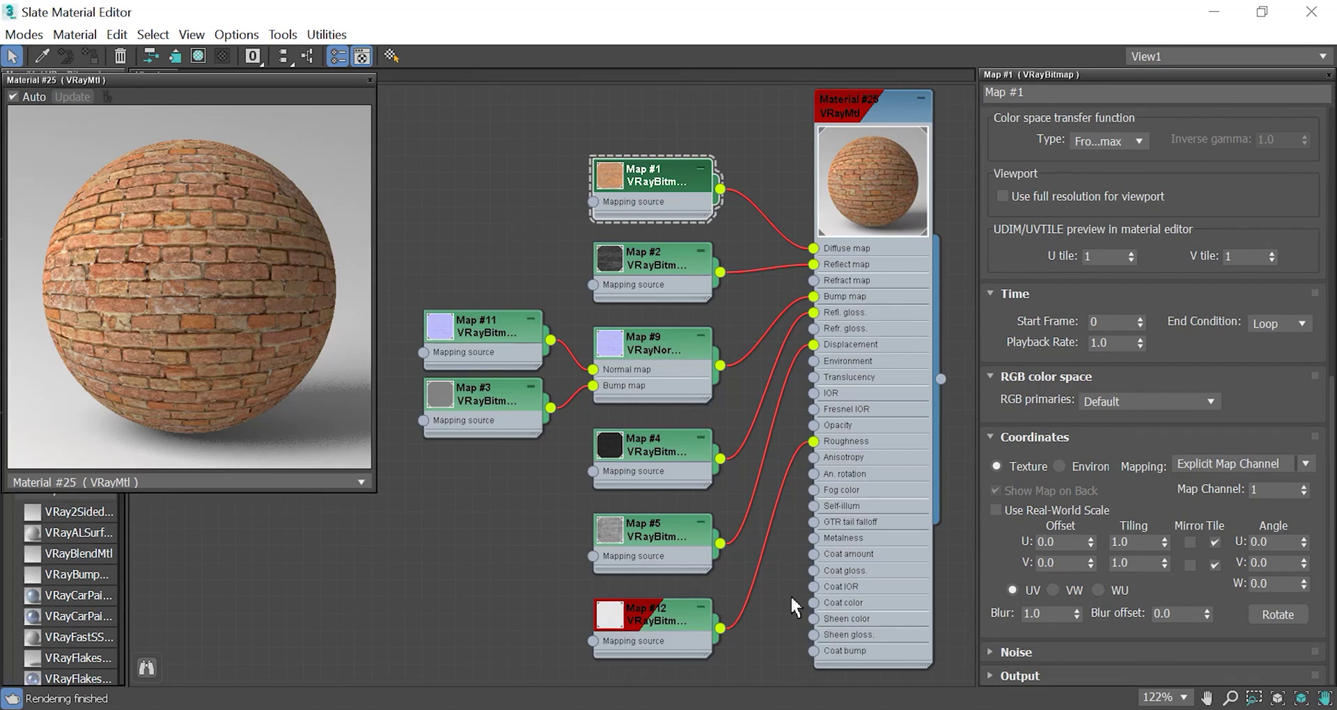
{"action": "double_click", "coordinate": [1135, 541]}
{"action": "type", "text": "3"}
{"action": "left_click", "coordinate": [1136, 562]}
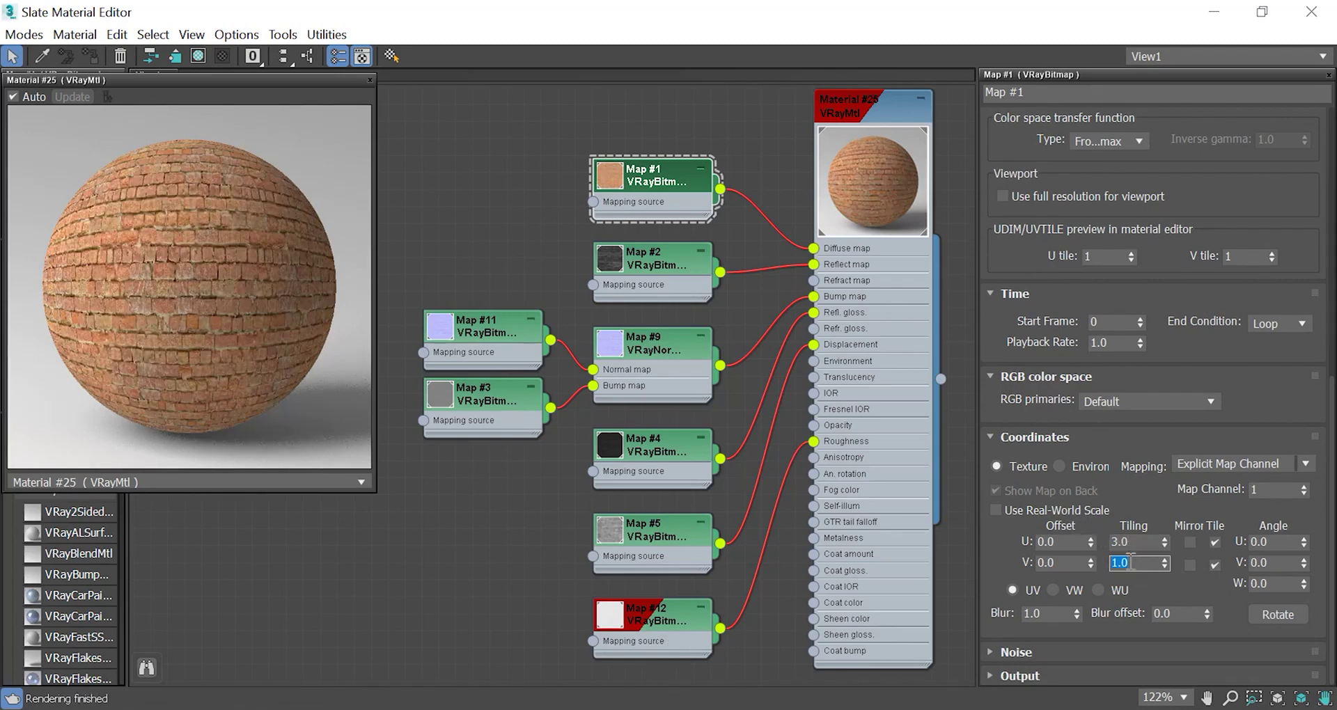
{"action": "type", "text": "3"}
{"action": "key", "text": "Return"}
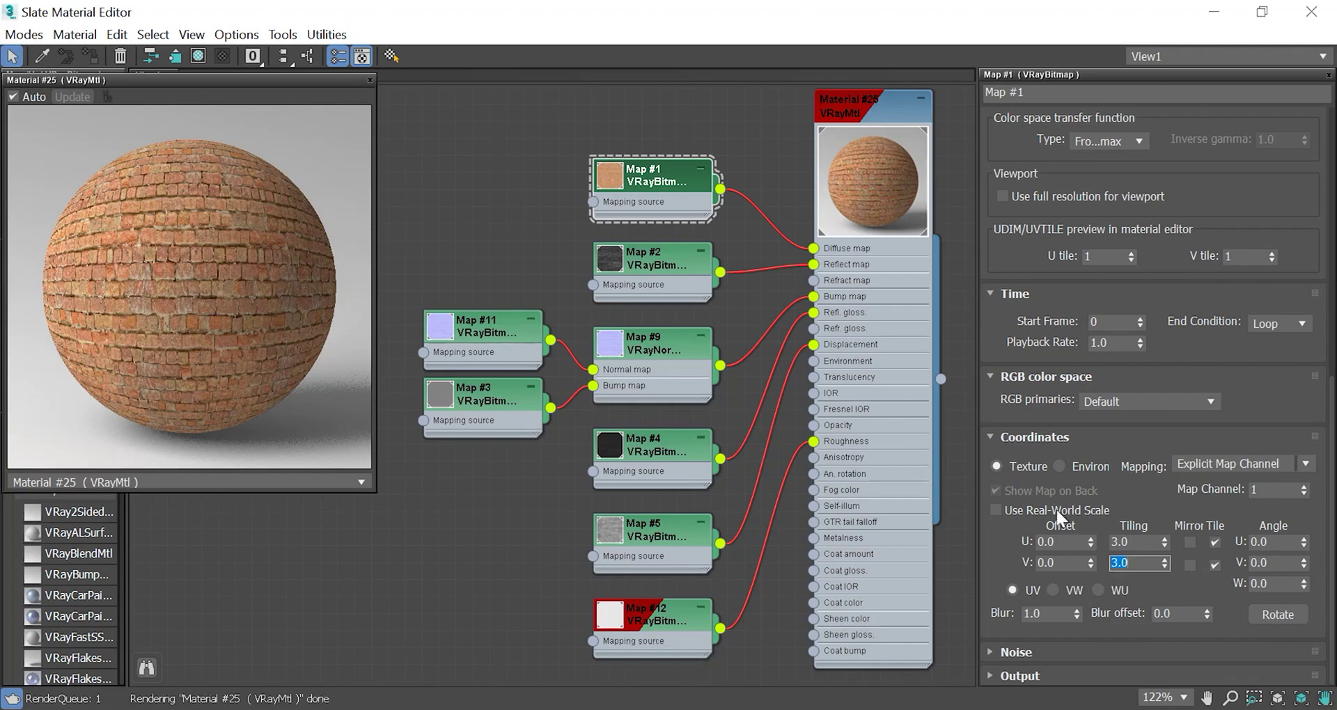
{"action": "left_click_drag", "start_coordinate": [1085, 490], "coordinate": [1085, 502]}
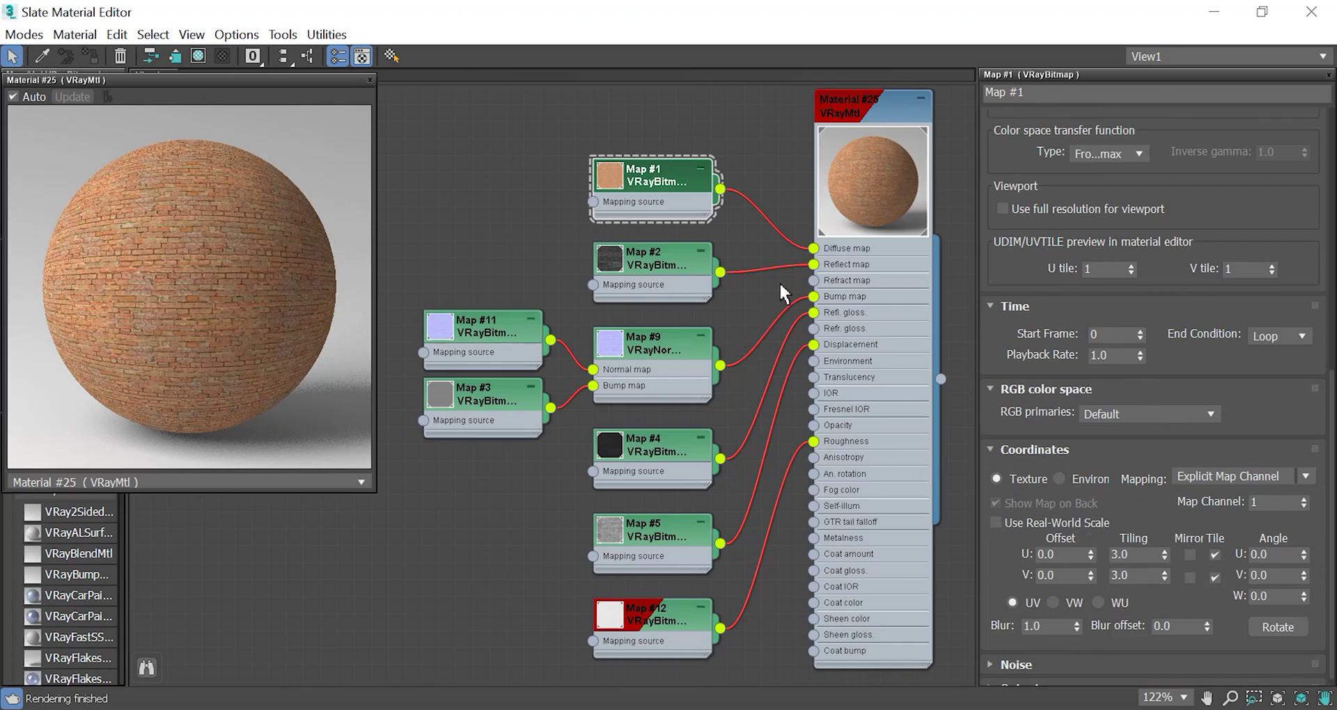
- Disconnect Map #1 from the material's Diffuse map input and reconnect it
{"action": "left_click_drag", "start_coordinate": [812, 248], "coordinate": [785, 219]}
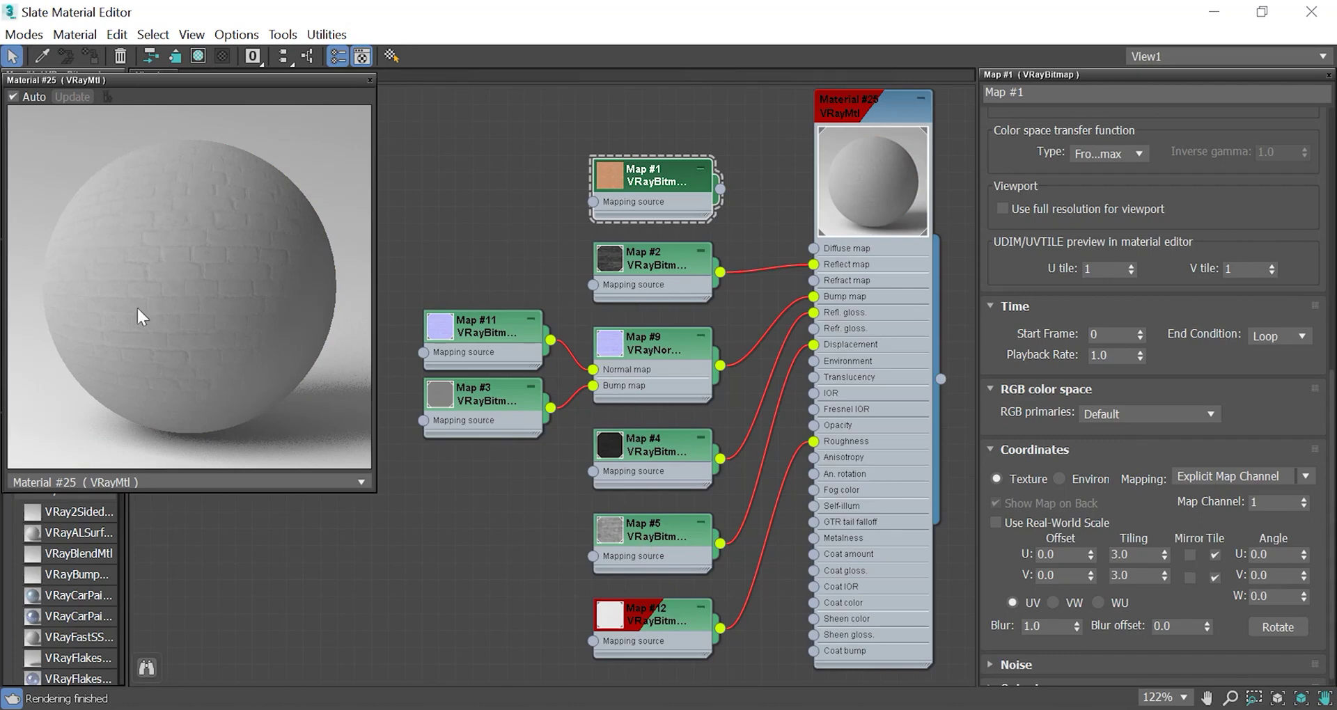
{"action": "left_click_drag", "start_coordinate": [721, 188], "coordinate": [813, 247]}
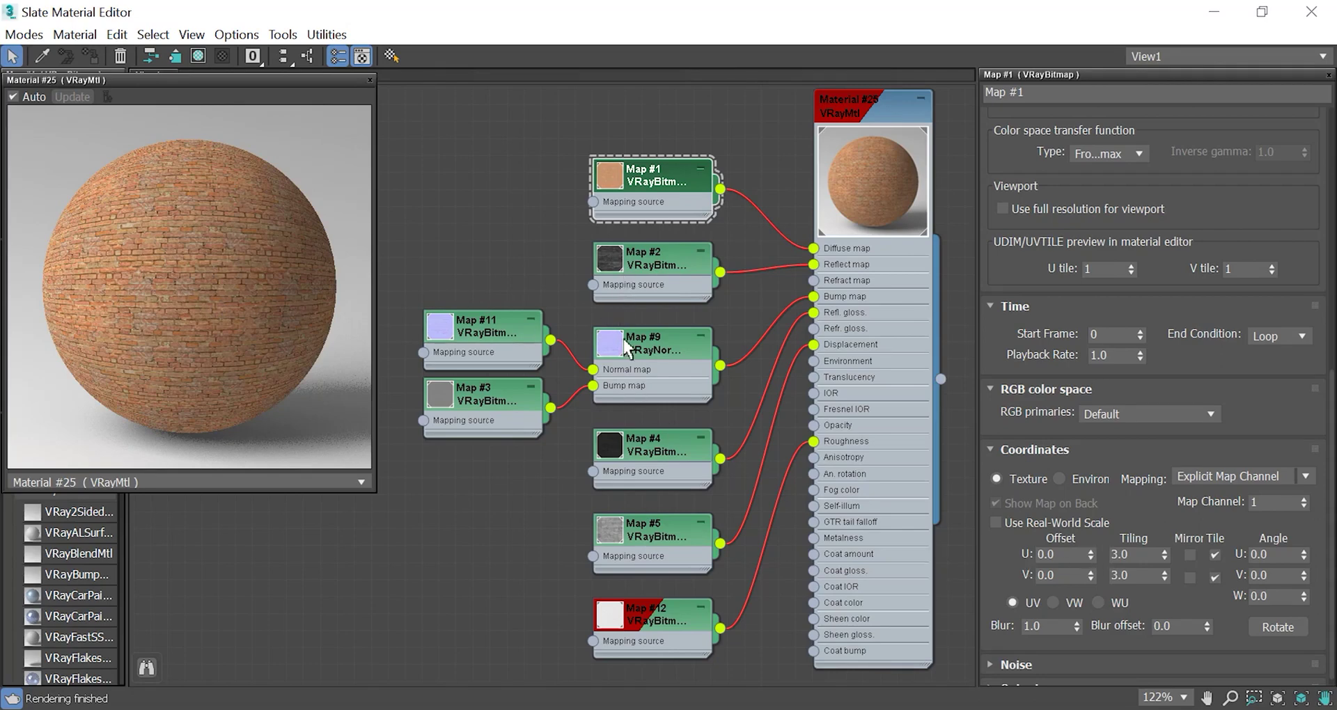
- Examine the tiling settings of the other bitmap nodes, starting with Map #2 and ending with Map #12
{"action": "double_click", "coordinate": [658, 252]}
{"action": "left_click_drag", "start_coordinate": [1142, 555], "coordinate": [1095, 560]}
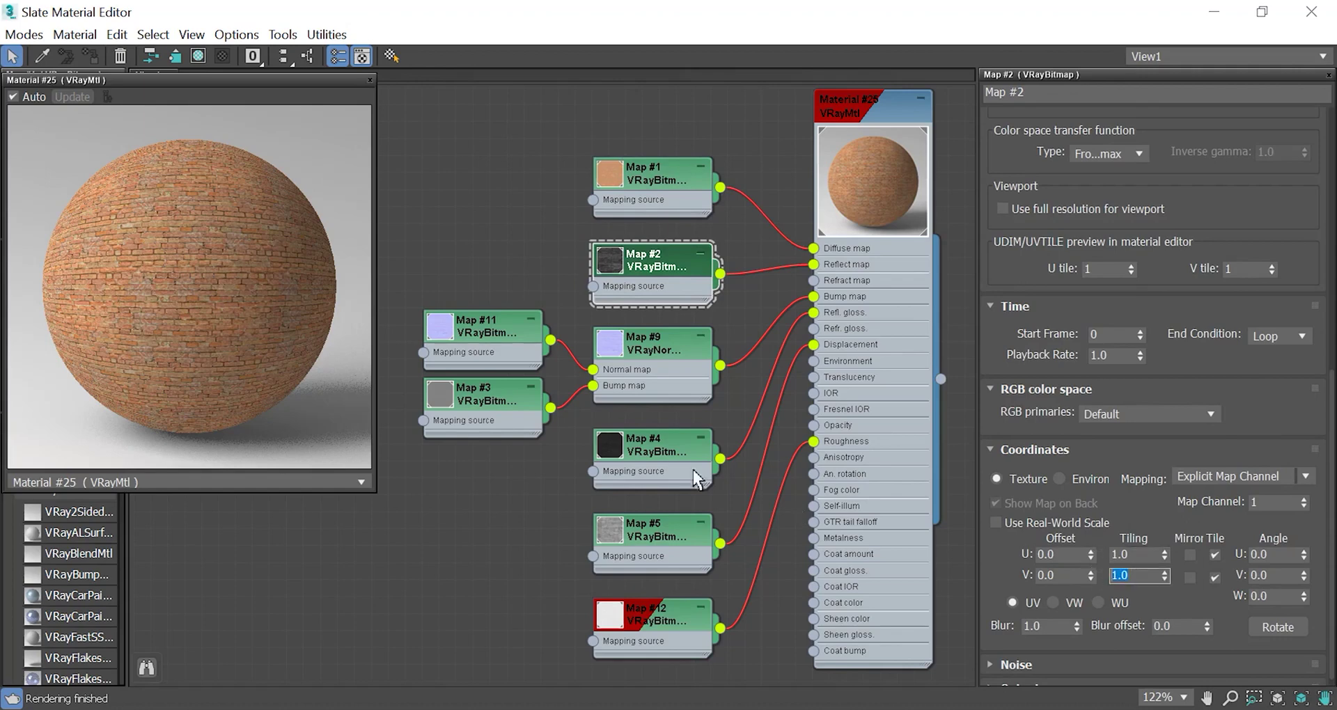
{"action": "left_click", "coordinate": [658, 355]}
{"action": "left_click", "coordinate": [487, 341]}
{"action": "left_click", "coordinate": [487, 383]}
{"action": "double_click", "coordinate": [635, 448]}
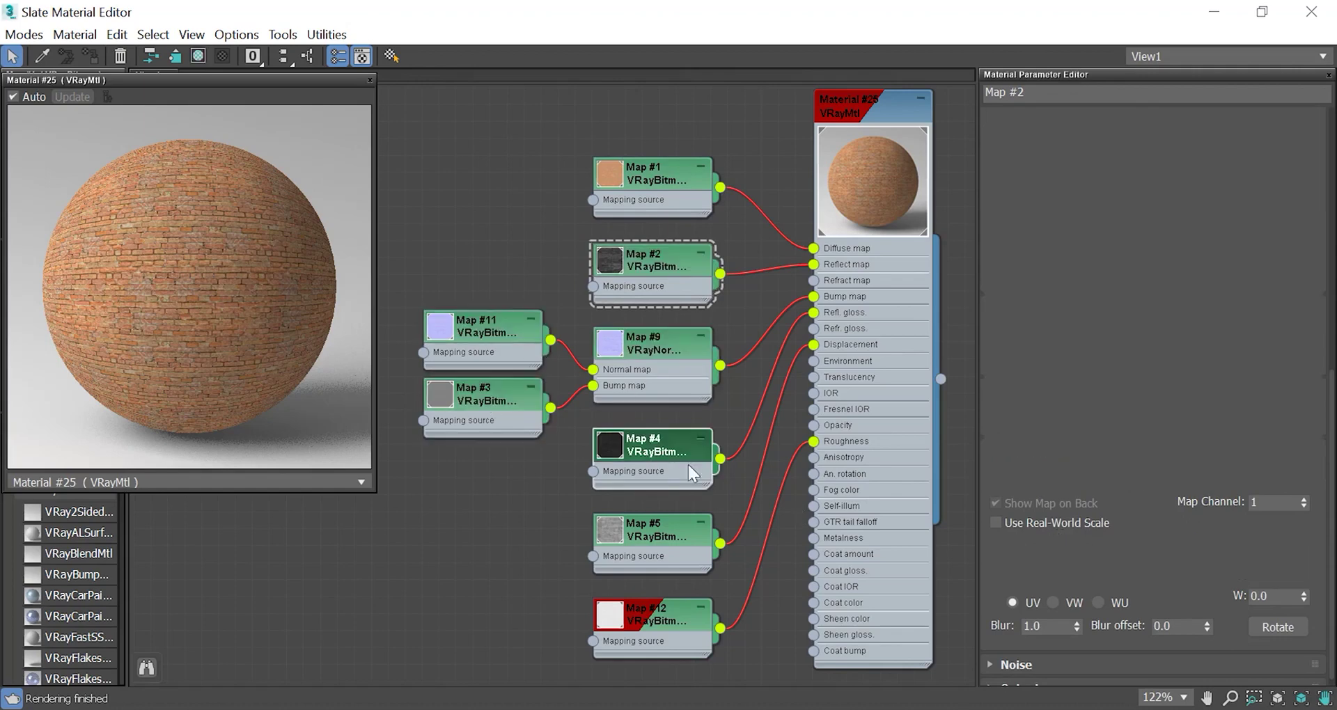
{"action": "double_click", "coordinate": [661, 619]}
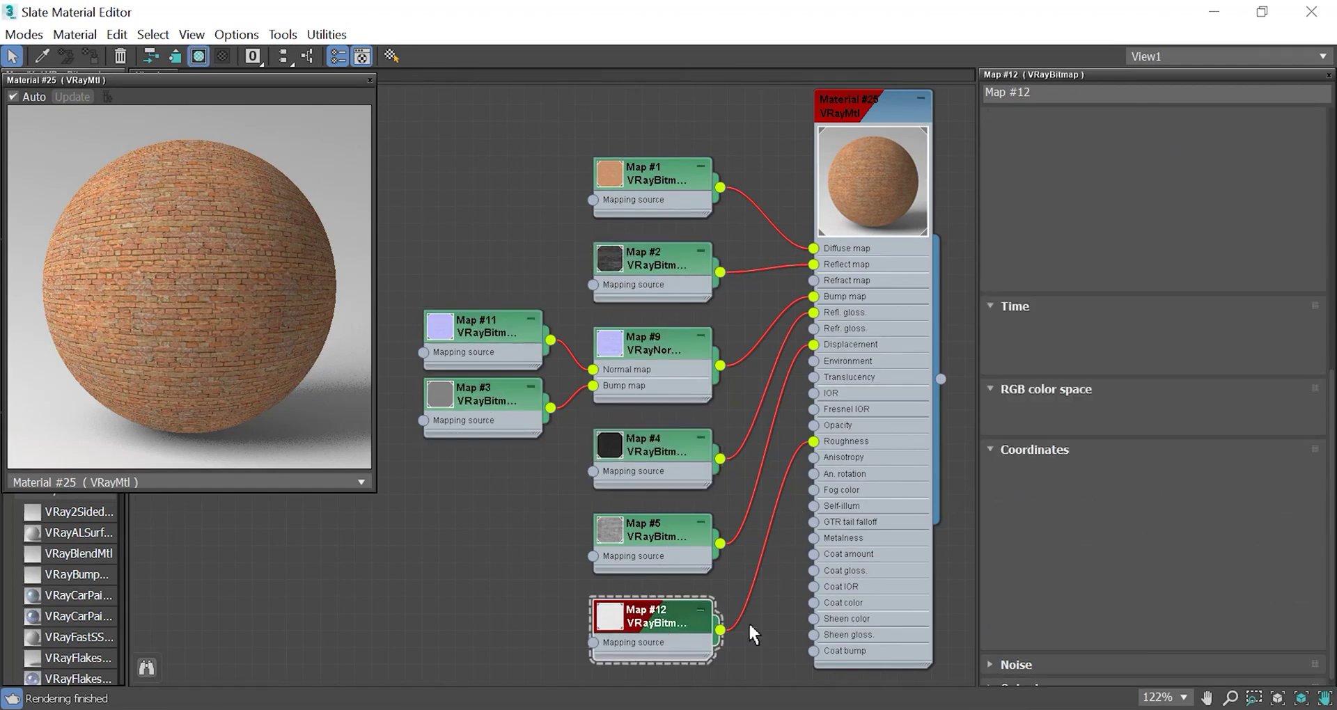
- Reposition the material preview window and move the Map #1 node away from the other bitmap nodes
{"action": "double_click", "coordinate": [666, 198]}
{"action": "left_click_drag", "start_coordinate": [304, 85], "coordinate": [311, 273]}
{"action": "left_click_drag", "start_coordinate": [645, 186], "coordinate": [399, 134]}
{"action": "left_click_drag", "start_coordinate": [216, 276], "coordinate": [172, 288]}
- Set the U and V tiling of Map #1 to 0.5
{"action": "double_click", "coordinate": [1137, 555]}
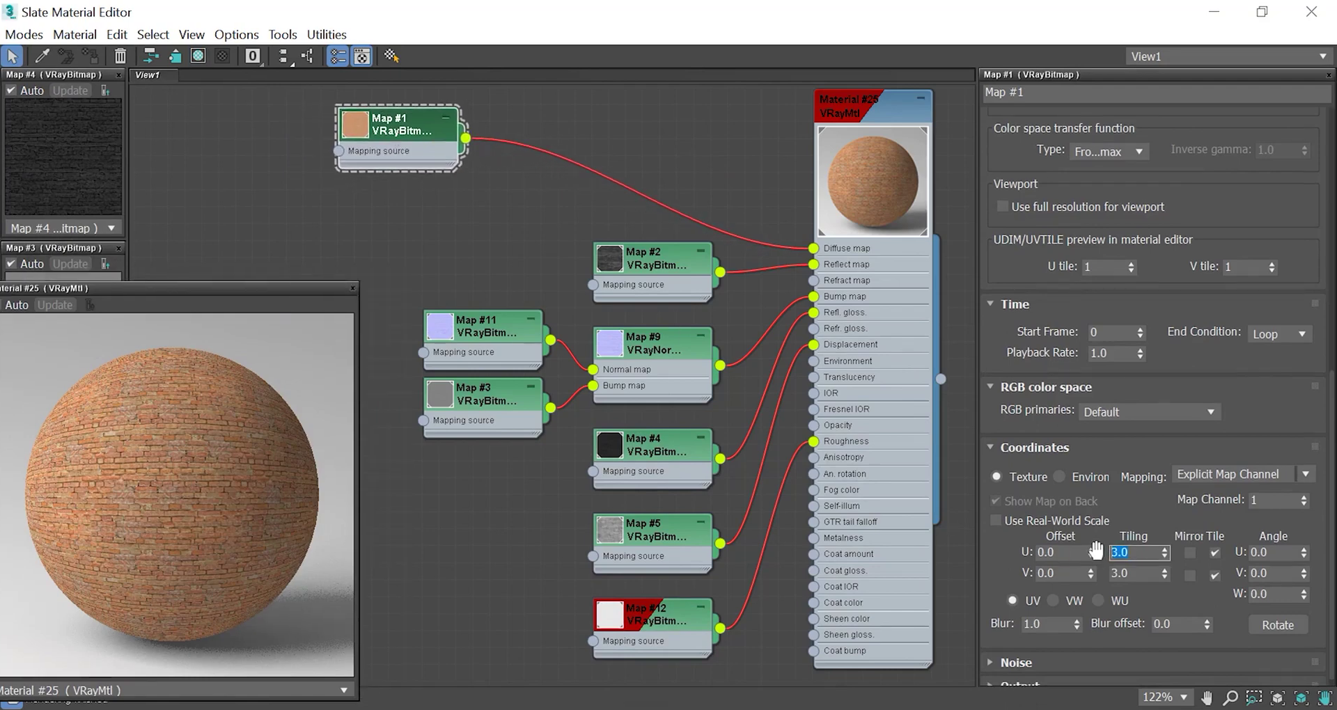
{"action": "type", "text": "0.5"}
{"action": "key", "text": "Return"}
{"action": "double_click", "coordinate": [1130, 573]}
{"action": "type", "text": "0.5"}
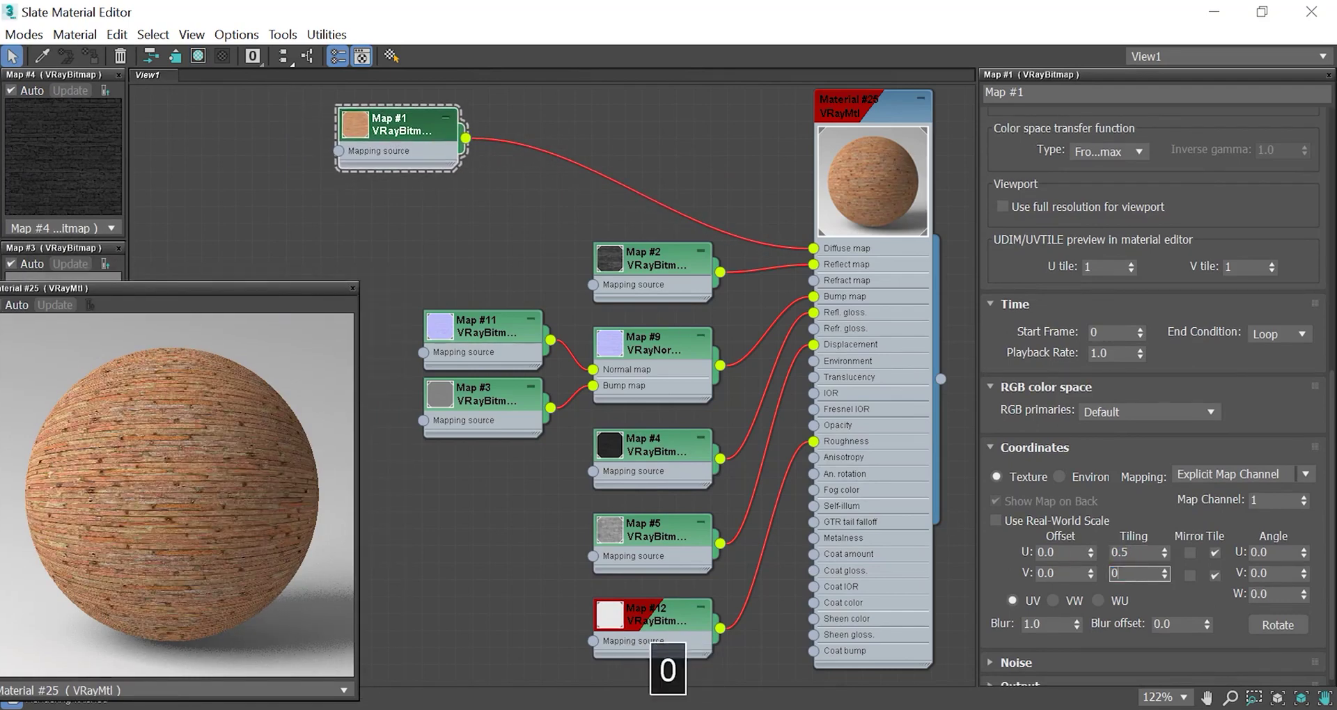
{"action": "key", "text": "Return"}
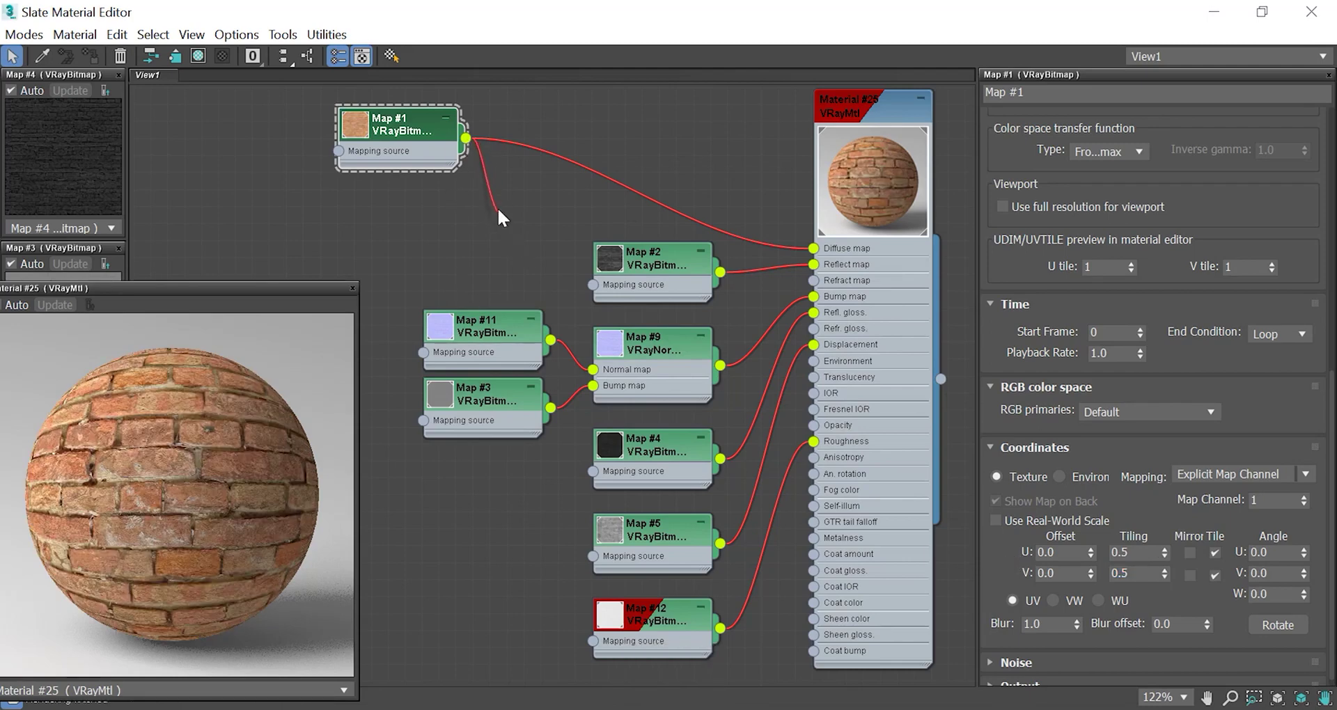
- Connect Map #1 to the Mapping source inputs of Map #2, Map #11, Map #3, Map #4, Map #5 and Map #12
{"action": "left_click_drag", "start_coordinate": [559, 274], "coordinate": [592, 285]}
{"action": "left_click_drag", "start_coordinate": [465, 137], "coordinate": [416, 347]}
{"action": "left_click_drag", "start_coordinate": [400, 132], "coordinate": [300, 133]}
{"action": "left_click_drag", "start_coordinate": [373, 270], "coordinate": [421, 419]}
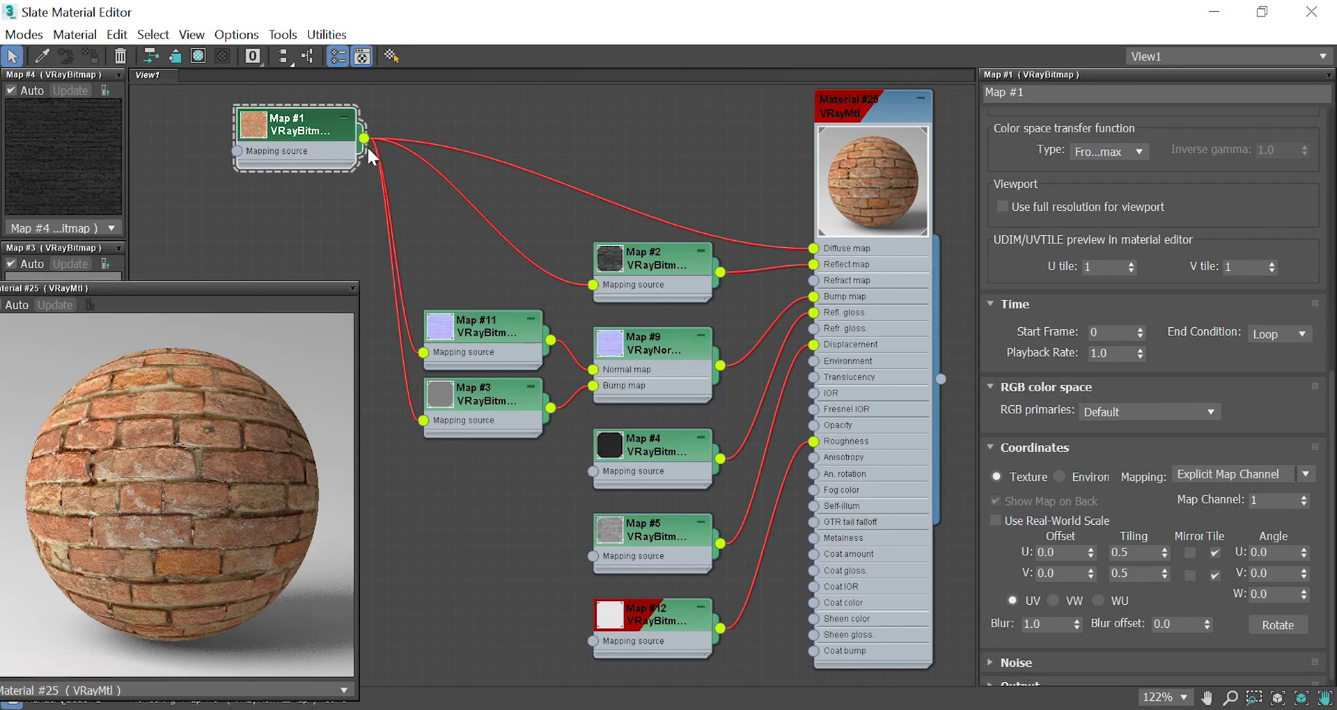
{"action": "left_click_drag", "start_coordinate": [367, 147], "coordinate": [592, 471]}
{"action": "left_click_drag", "start_coordinate": [364, 145], "coordinate": [592, 556]}
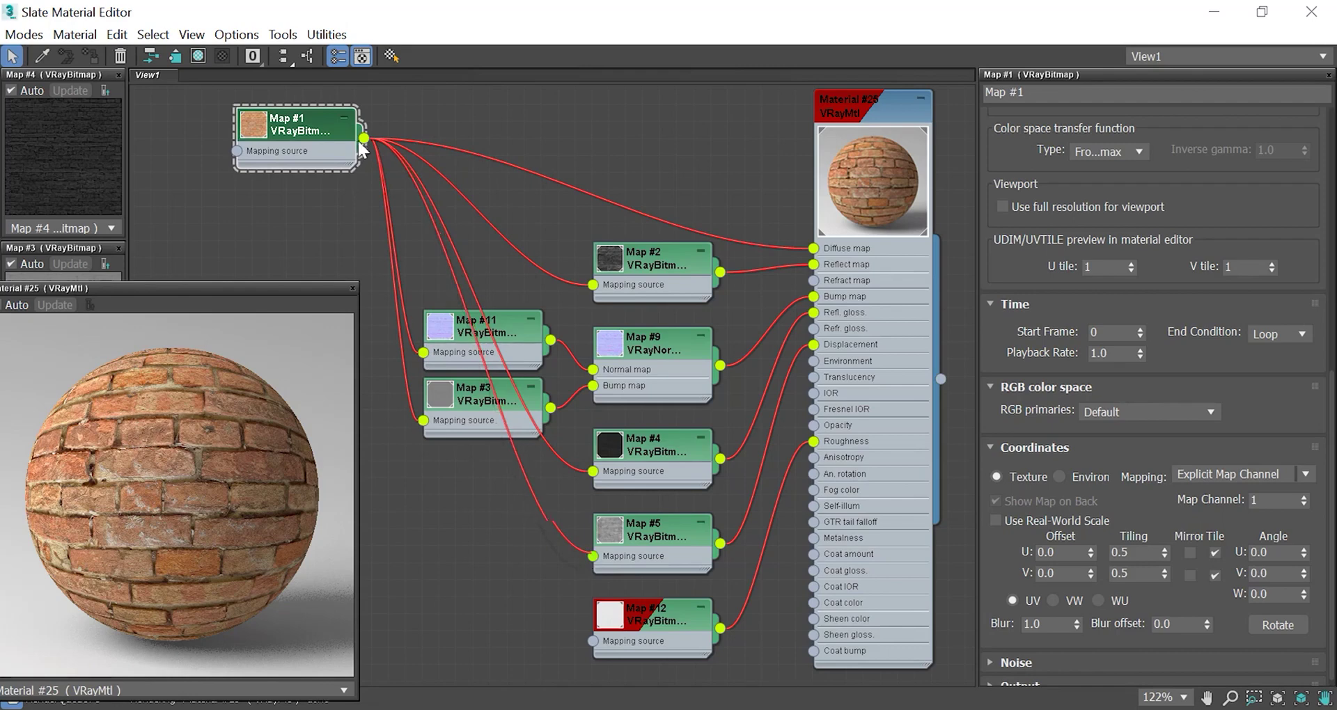
{"action": "left_click_drag", "start_coordinate": [362, 140], "coordinate": [591, 638]}
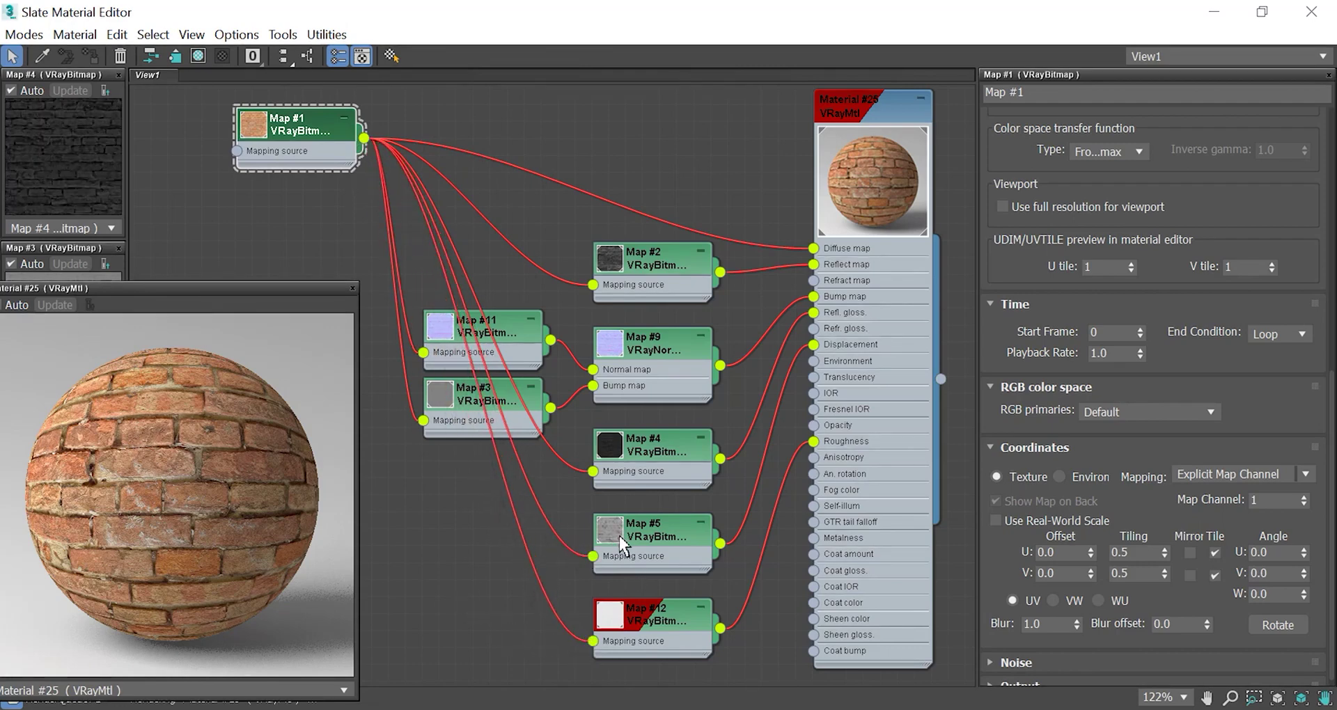
- Disconnect Map #1 from the material's Diffuse map input
{"action": "left_click_drag", "start_coordinate": [812, 248], "coordinate": [695, 190]}
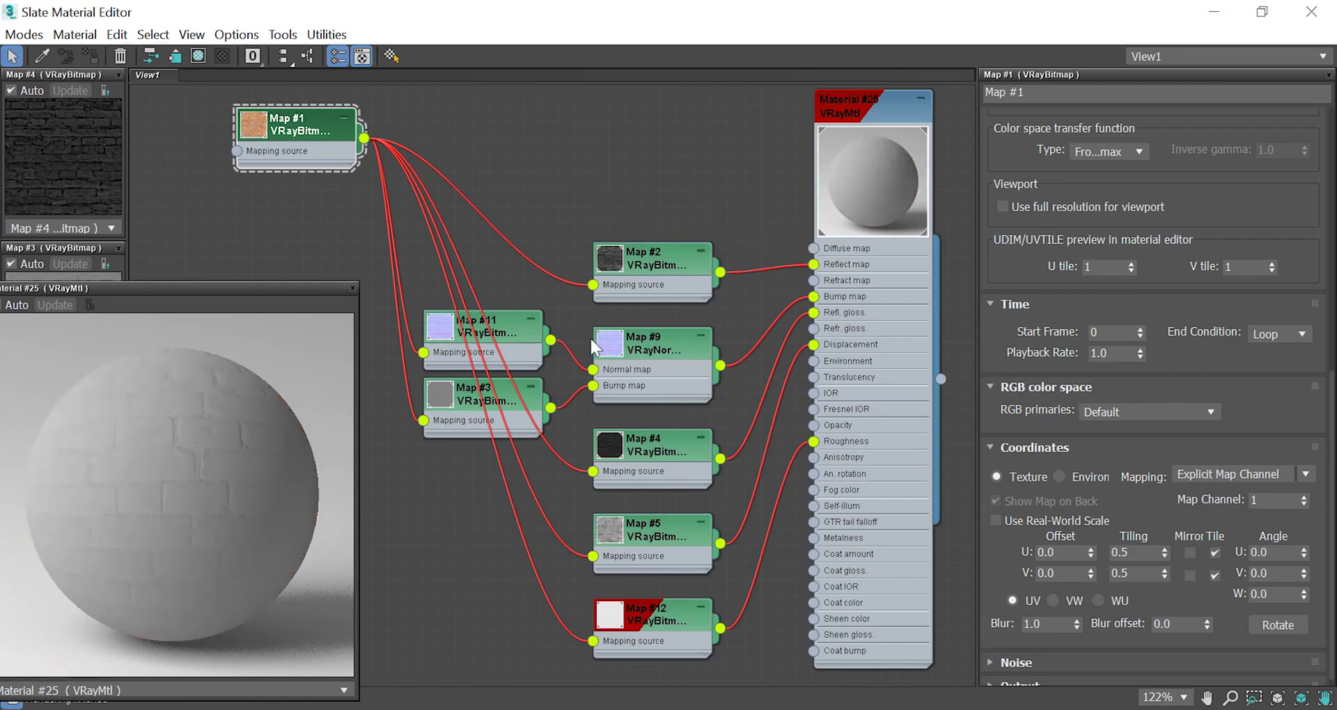
- Expand and move the Map #11 node, and return it collapsed to its place above Map #3
{"action": "double_click", "coordinate": [443, 340]}
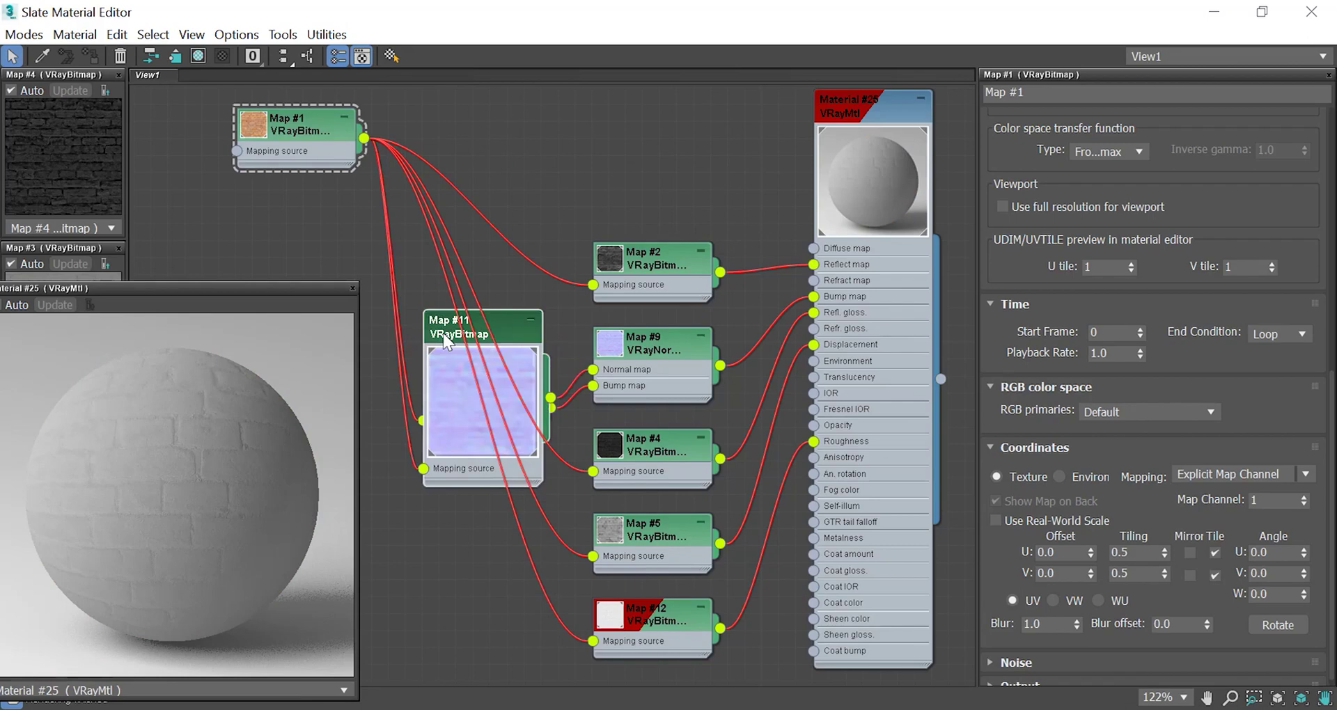
{"action": "left_click_drag", "start_coordinate": [435, 326], "coordinate": [443, 129]}
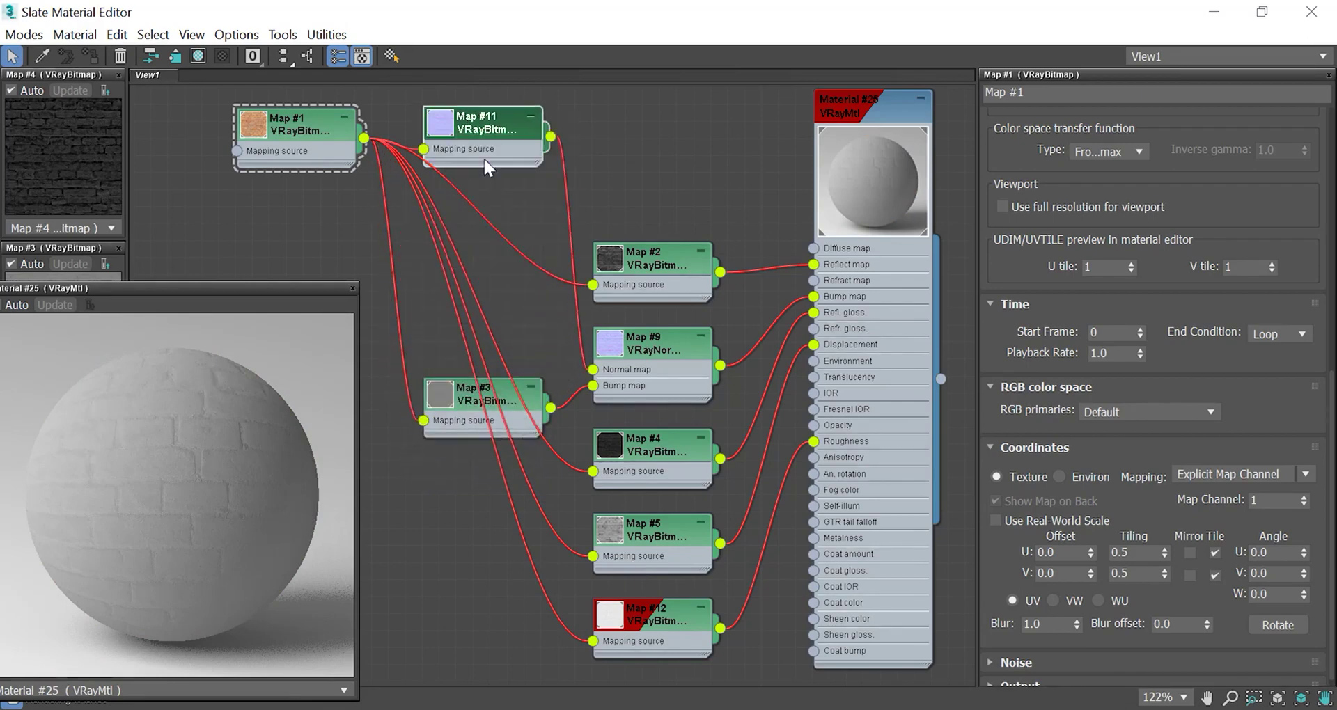
{"action": "double_click", "coordinate": [478, 115]}
{"action": "left_click_drag", "start_coordinate": [478, 115], "coordinate": [480, 328]}
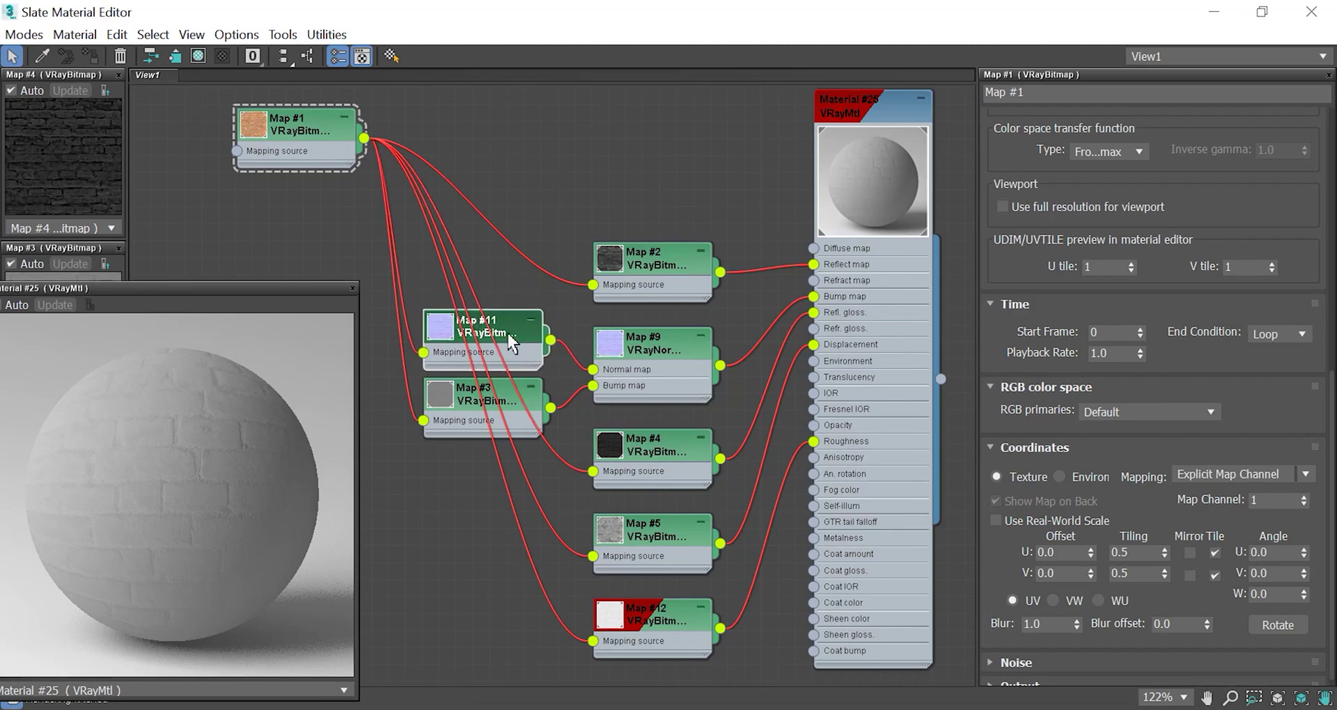
- Open the parameters of Map #11 and check its Mapping source setting
{"action": "left_click", "coordinate": [508, 333]}
{"action": "left_click_drag", "start_coordinate": [260, 290], "coordinate": [262, 266]}
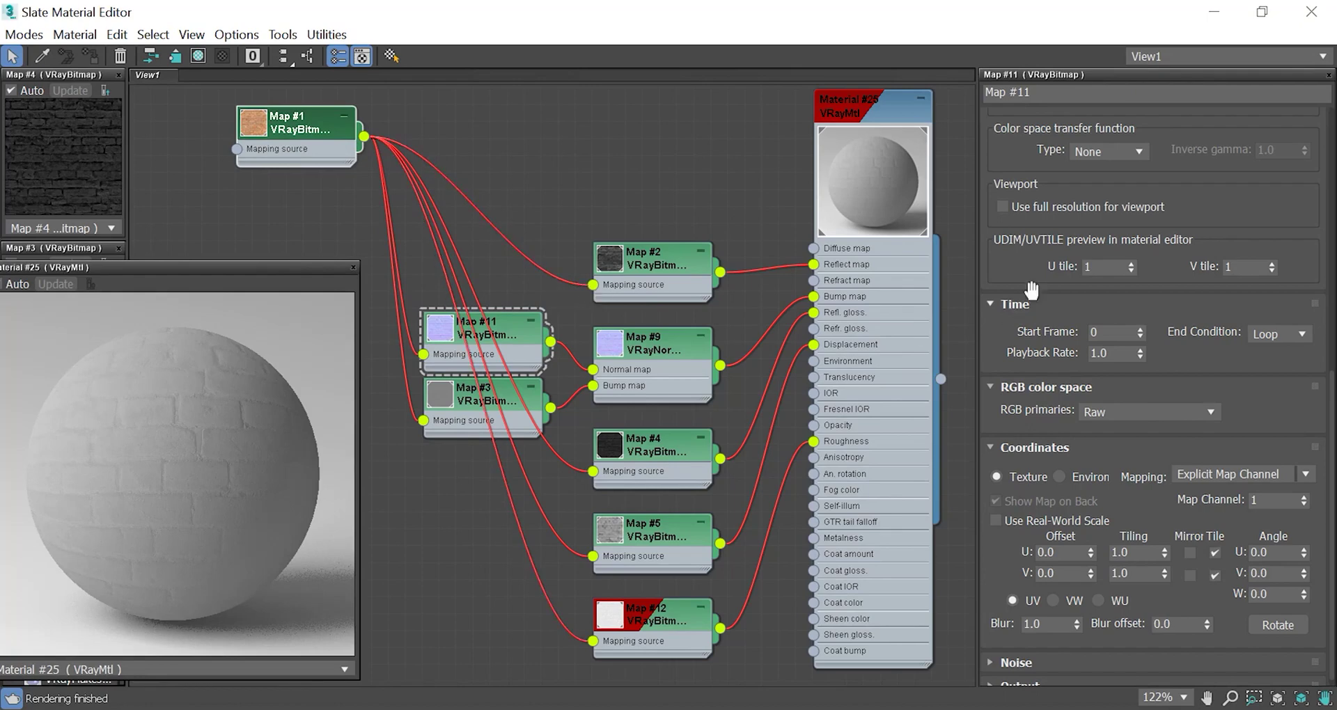
{"action": "scroll", "coordinate": [1024, 261], "scroll_direction": "up", "scroll_amount": 10}
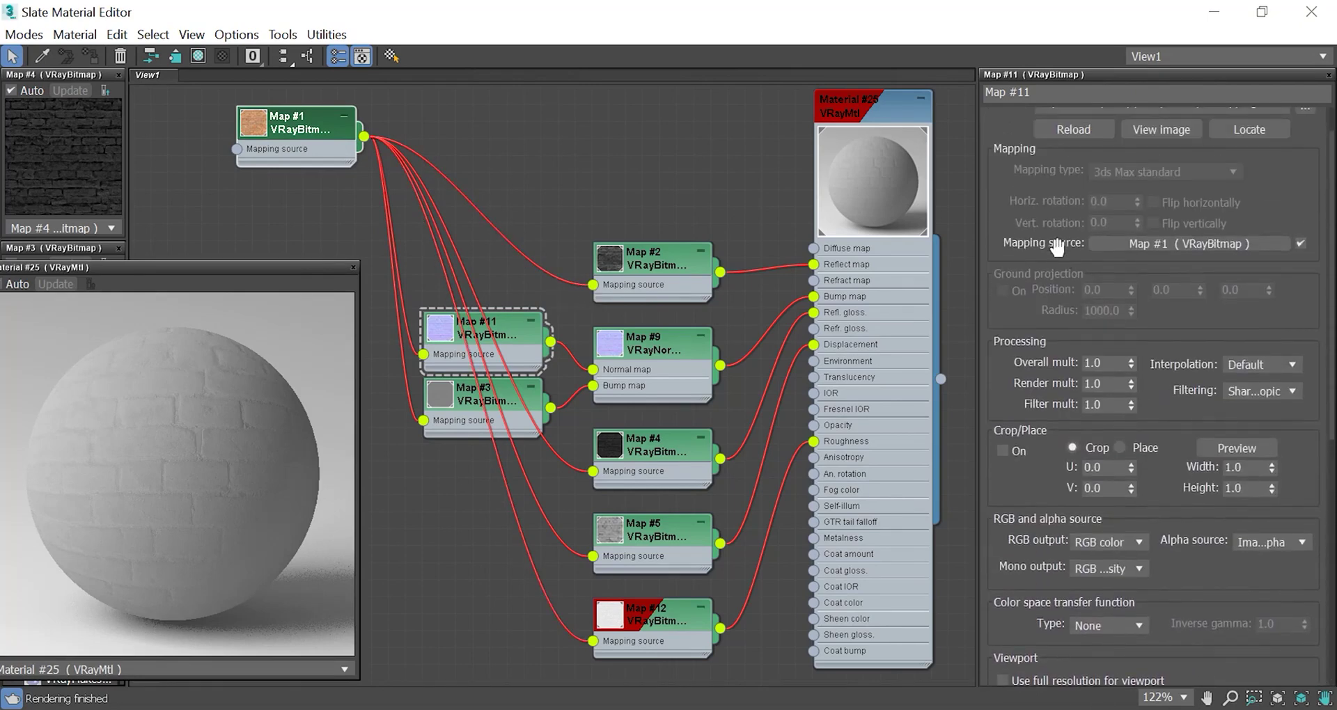
{"action": "scroll", "coordinate": [1048, 265], "scroll_direction": "up", "scroll_amount": 2}
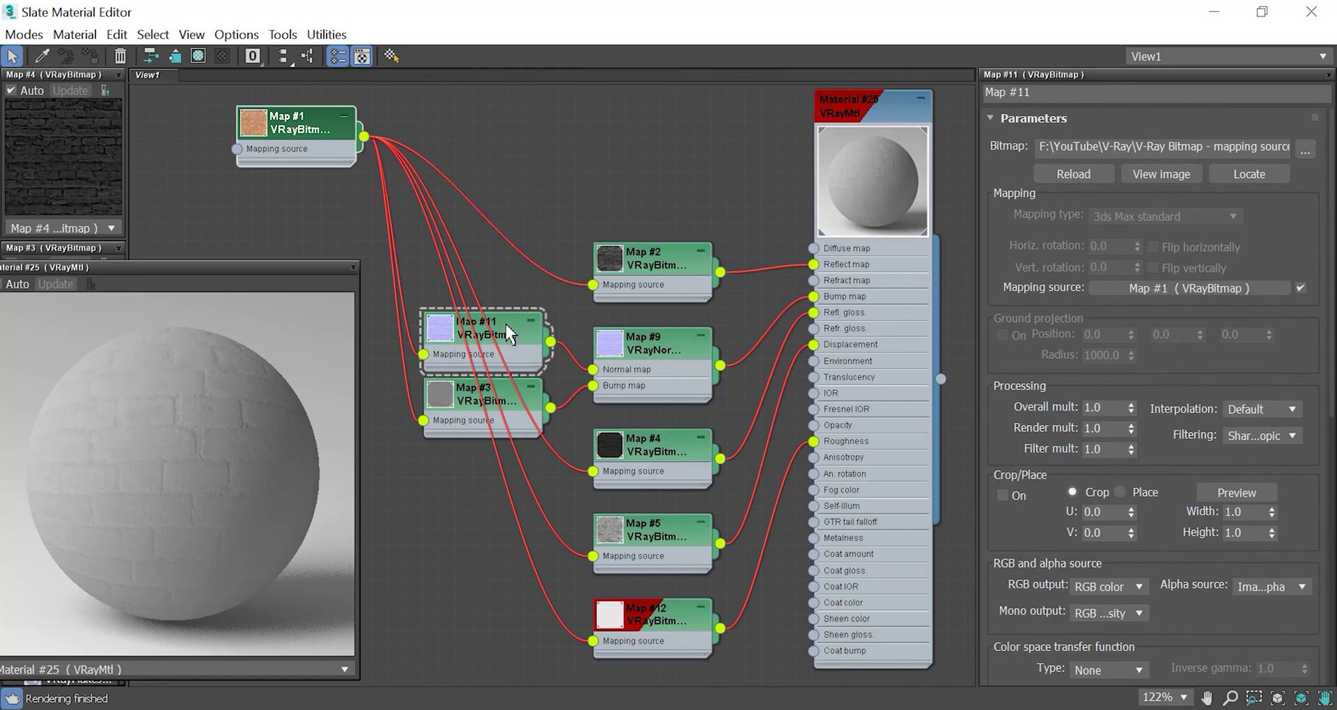
- Open the parameters of Map #3 and Map #4 and check their Mapping source settings
{"action": "double_click", "coordinate": [507, 401]}
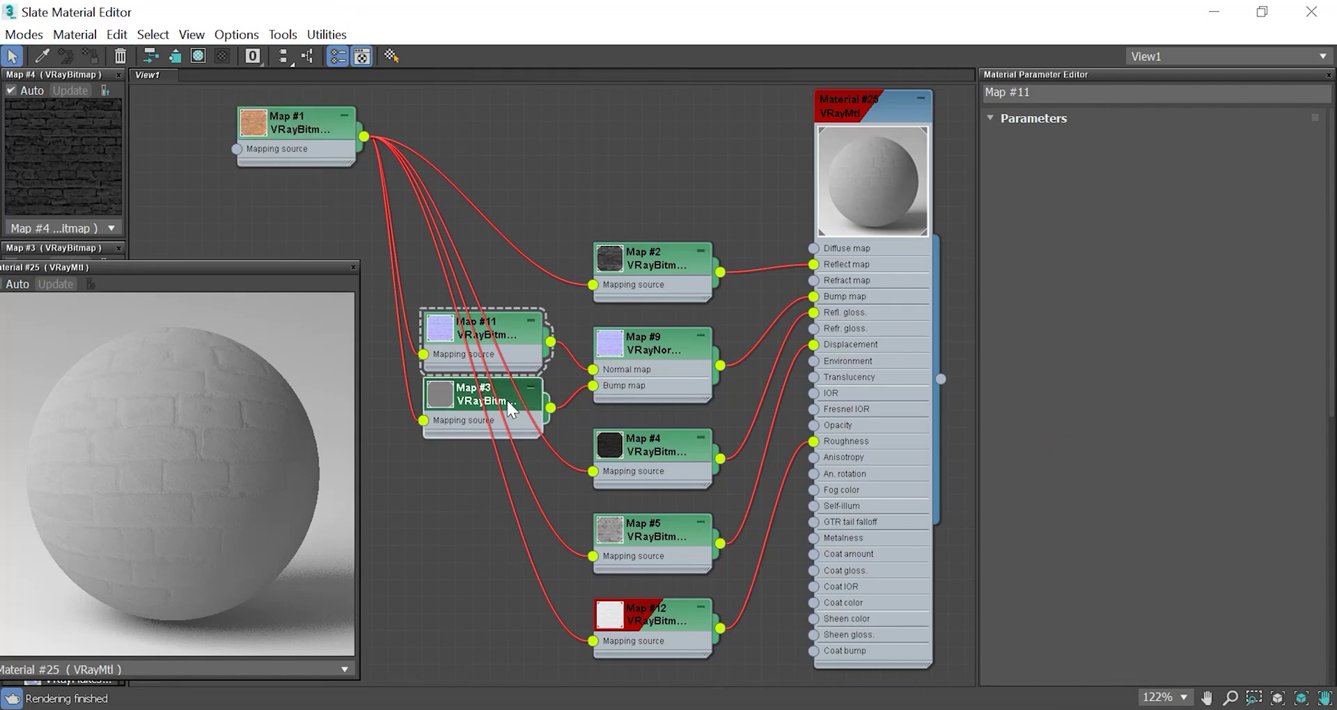
{"action": "double_click", "coordinate": [670, 453]}
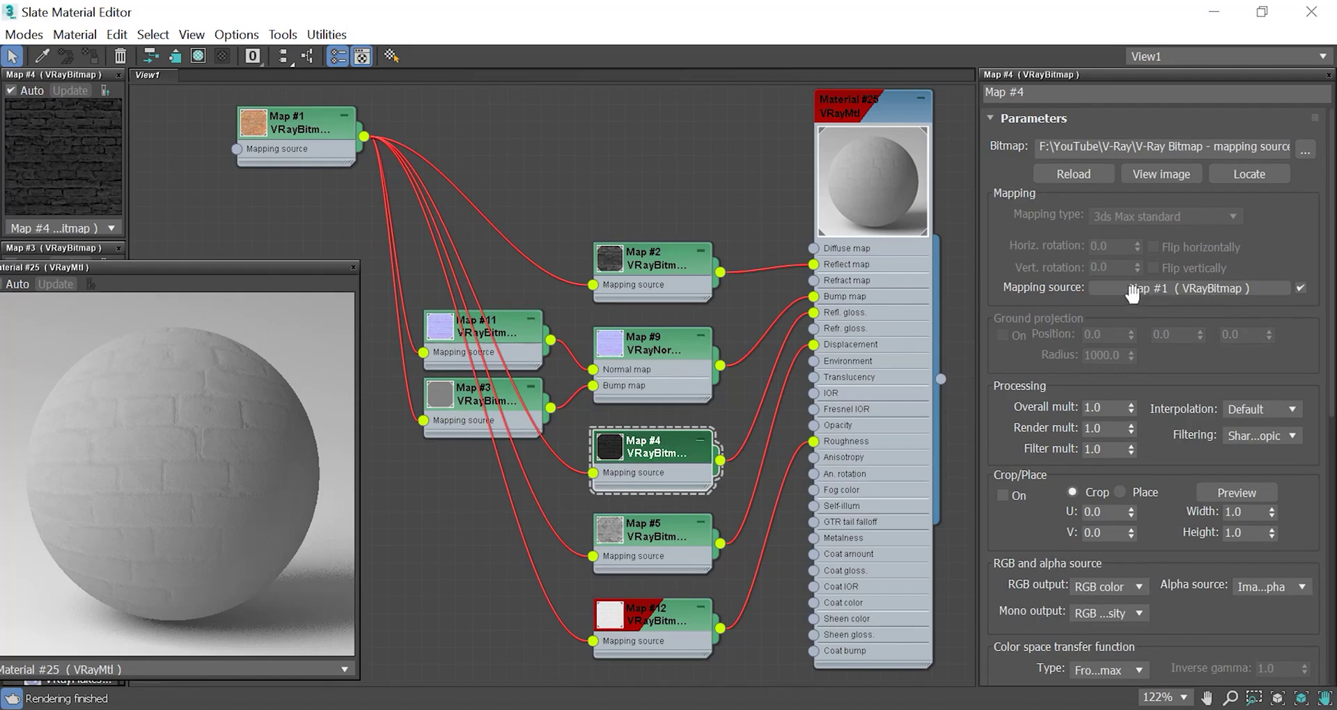
- Set the blur of Map #1 to 0.1 in its coordinates
{"action": "double_click", "coordinate": [308, 128]}
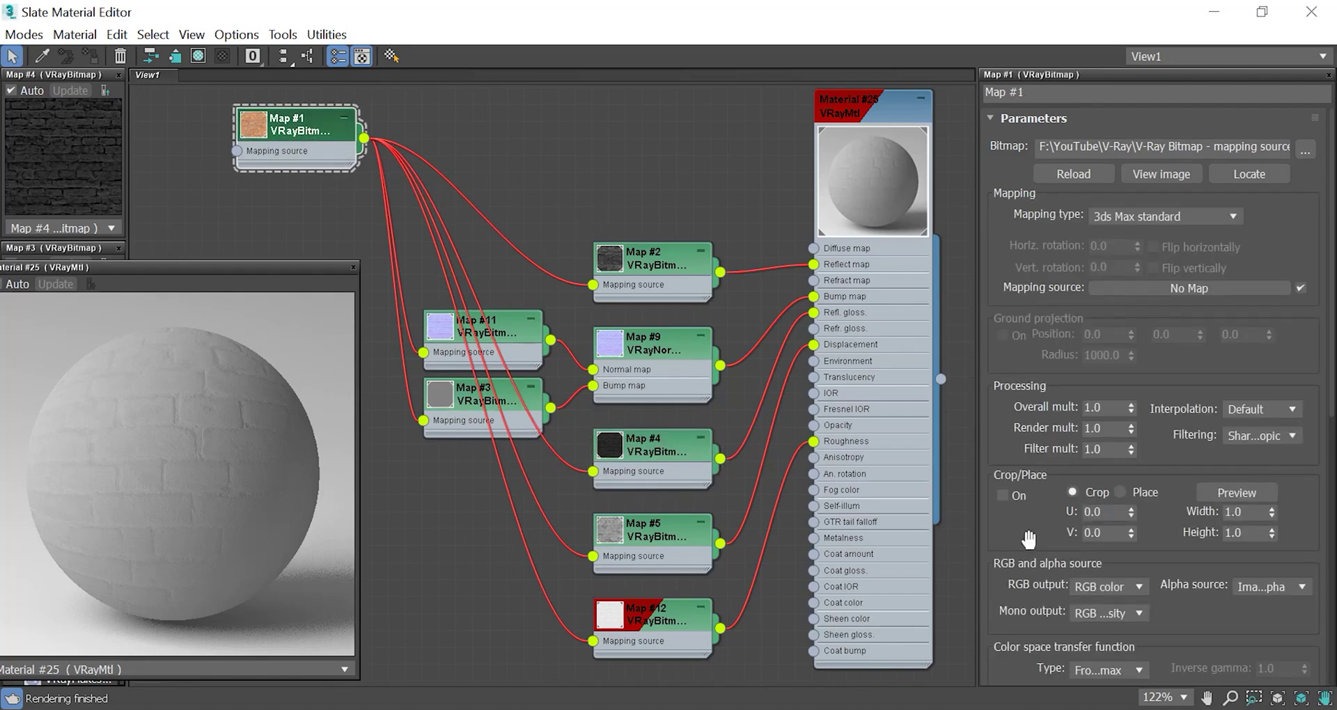
{"action": "scroll", "coordinate": [1029, 538], "scroll_direction": "down", "scroll_amount": 9}
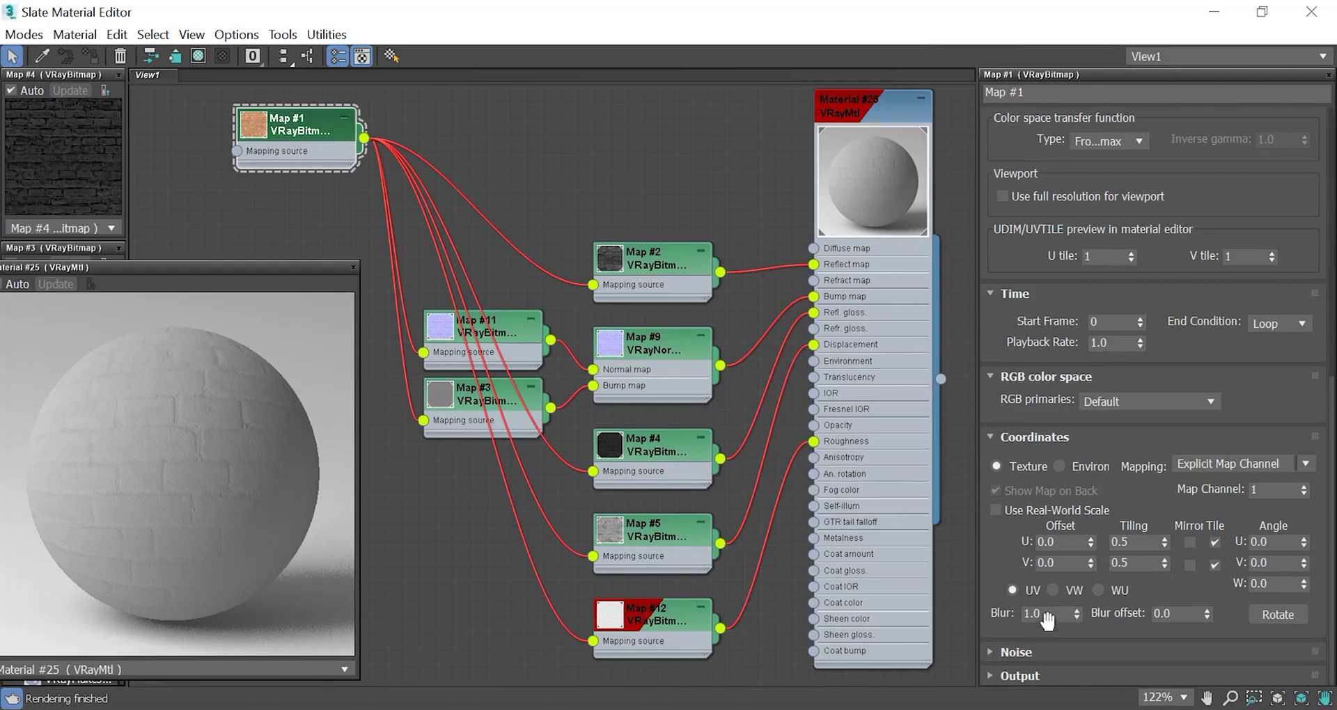
{"action": "double_click", "coordinate": [1047, 615]}
{"action": "type", "text": "0.1"}
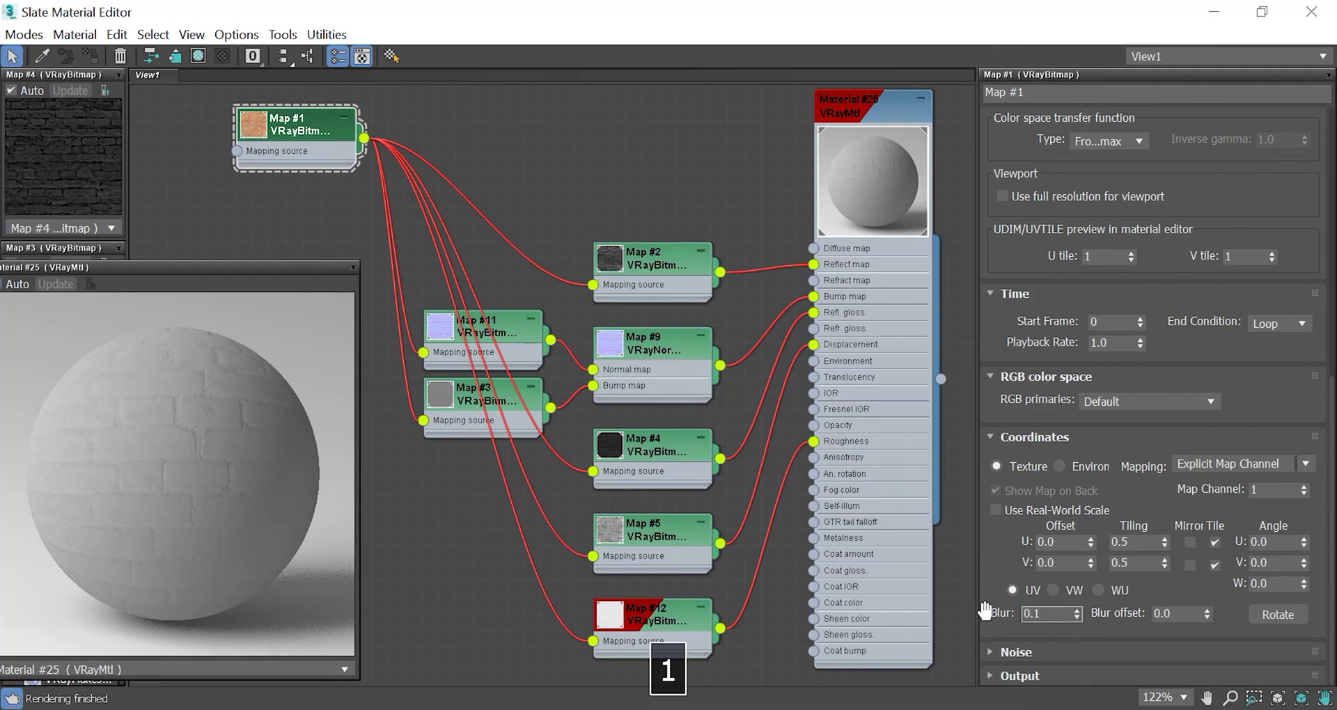
{"action": "key", "text": "Return"}
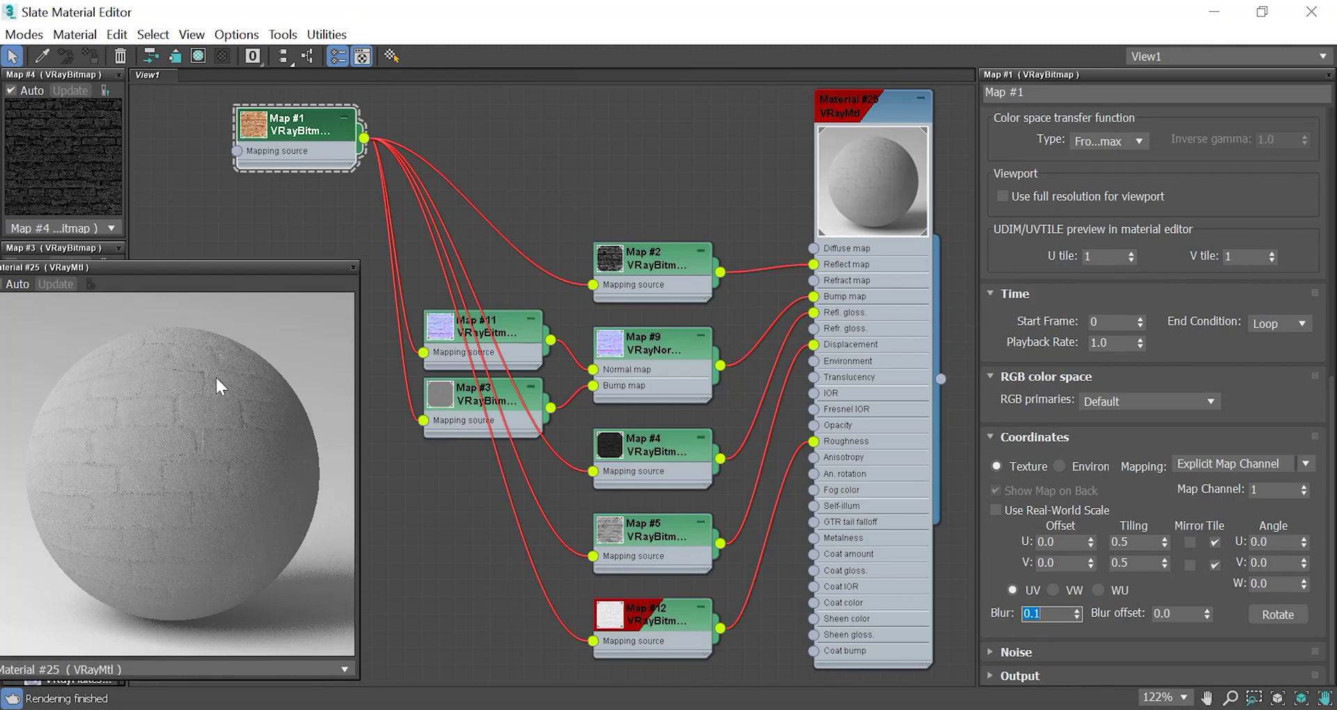
- Set the U and V tiling of Map #1 to 3.0 and enlarge the thumbnail of the Map #4 node
{"action": "left_click", "coordinate": [1126, 541]}
{"action": "type", "text": "3"}
{"action": "key", "text": "Return"}
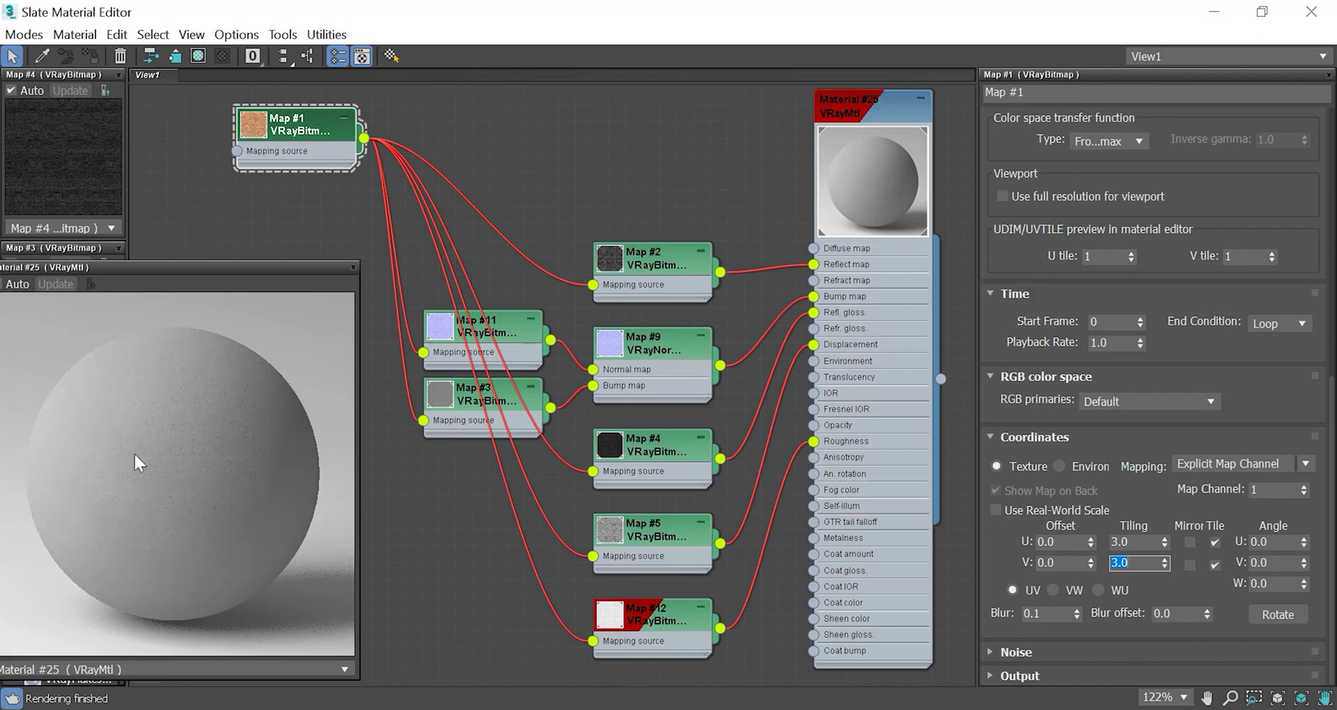
{"action": "double_click", "coordinate": [610, 446]}
- Set the U and V tiling of Map #1 to 0.5 and shrink the Map #4 thumbnail again
{"action": "left_click_drag", "start_coordinate": [1156, 542], "coordinate": [1079, 541]}
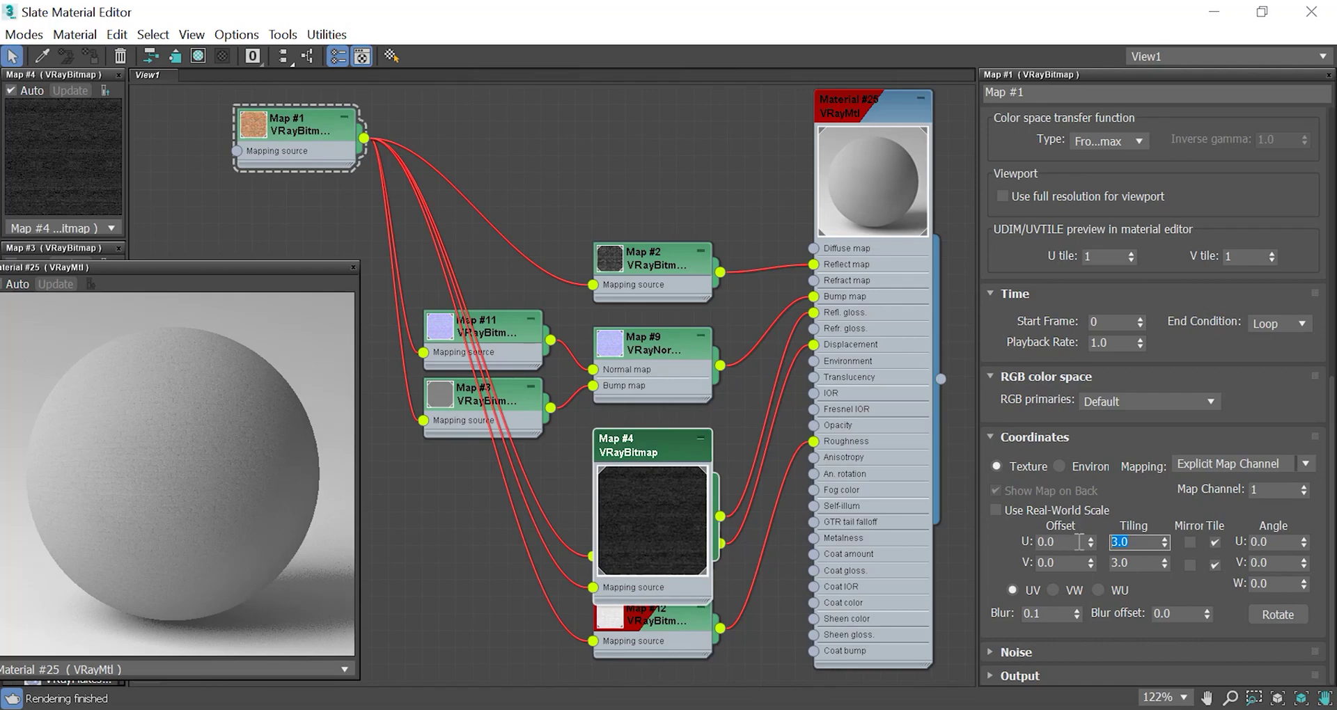
{"action": "type", "text": "0.5"}
{"action": "key", "text": "Tab"}
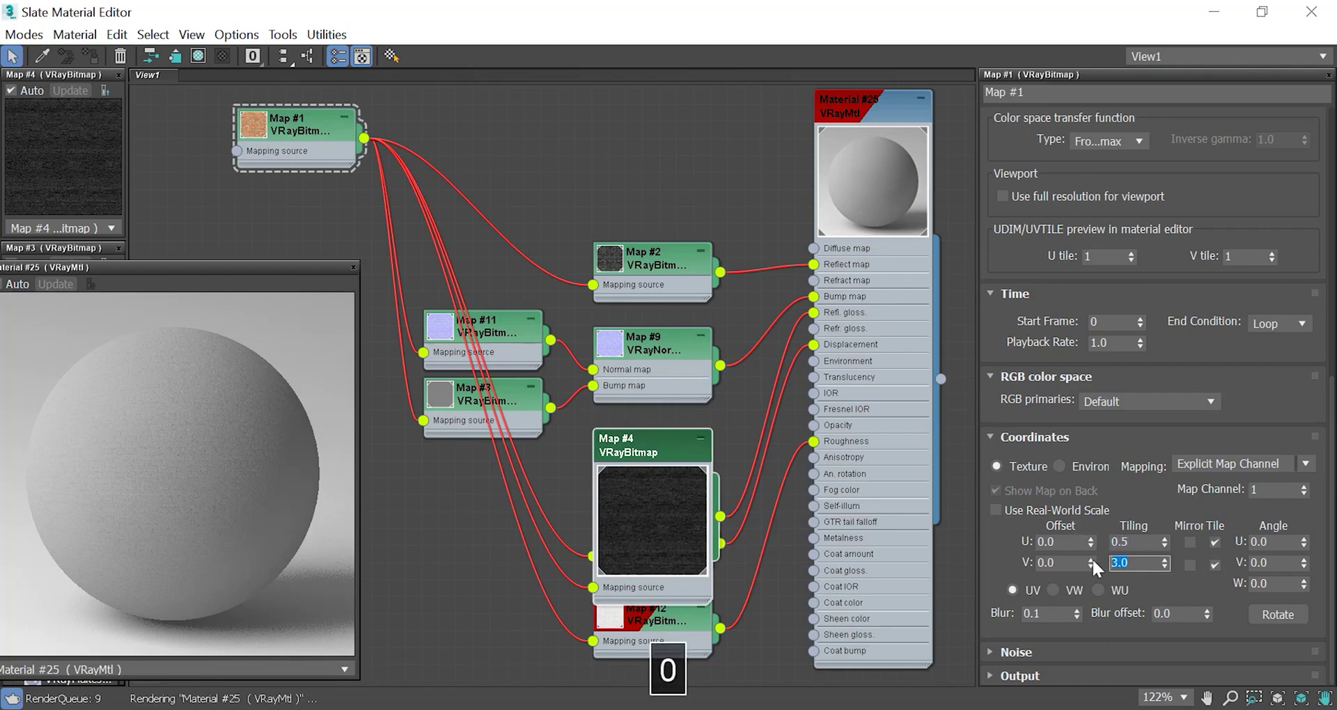
{"action": "type", "text": "0.5"}
{"action": "key", "text": "Return"}
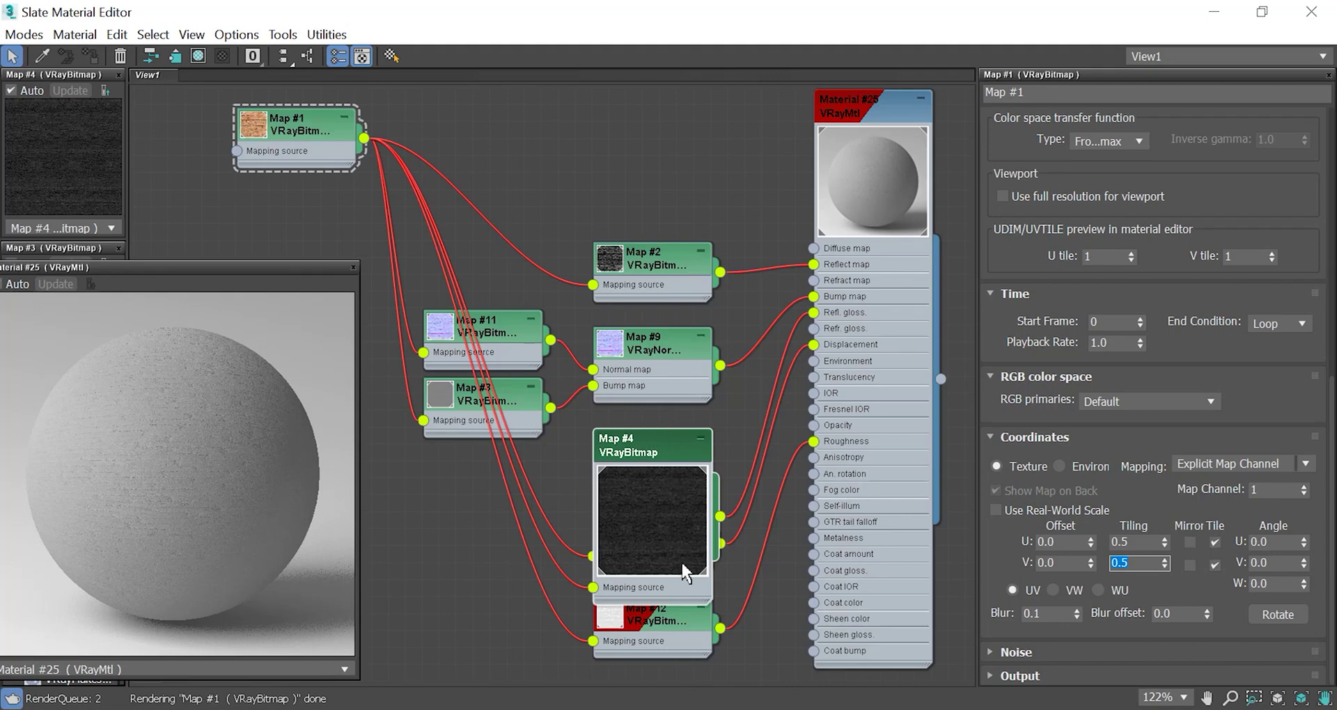
{"action": "double_click", "coordinate": [638, 509]}
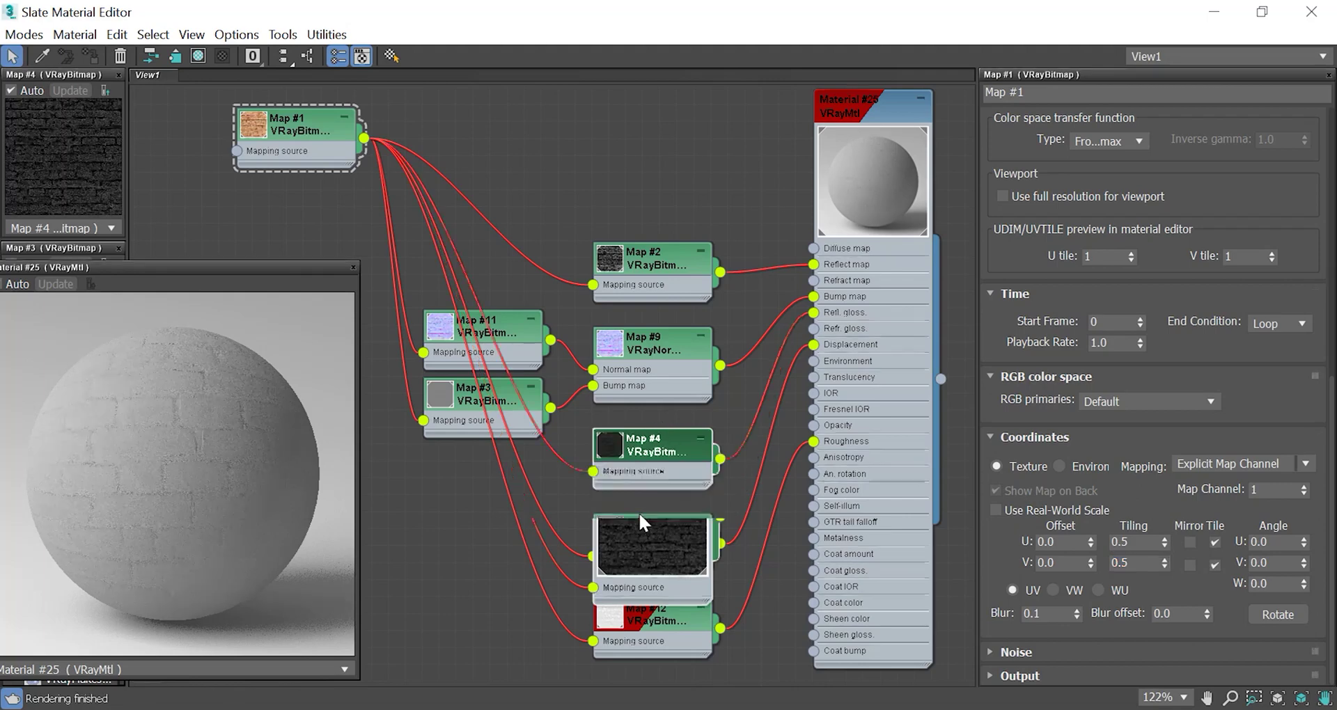
{"action": "right_click", "coordinate": [644, 444]}
{"action": "left_click", "coordinate": [642, 453]}
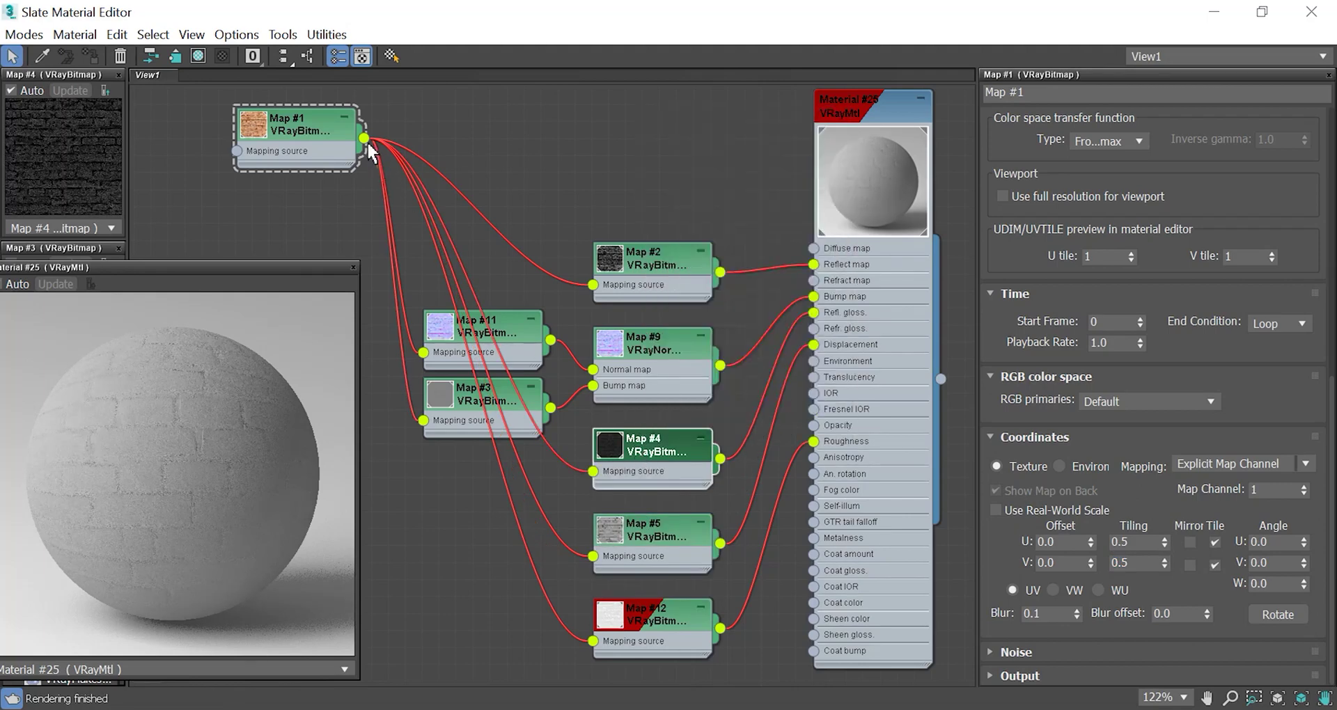
- Connect Map #1 to the Diffuse map input of Material #25 and reposition the material preview window so it is fully visible
{"action": "left_click_drag", "start_coordinate": [365, 139], "coordinate": [814, 248]}
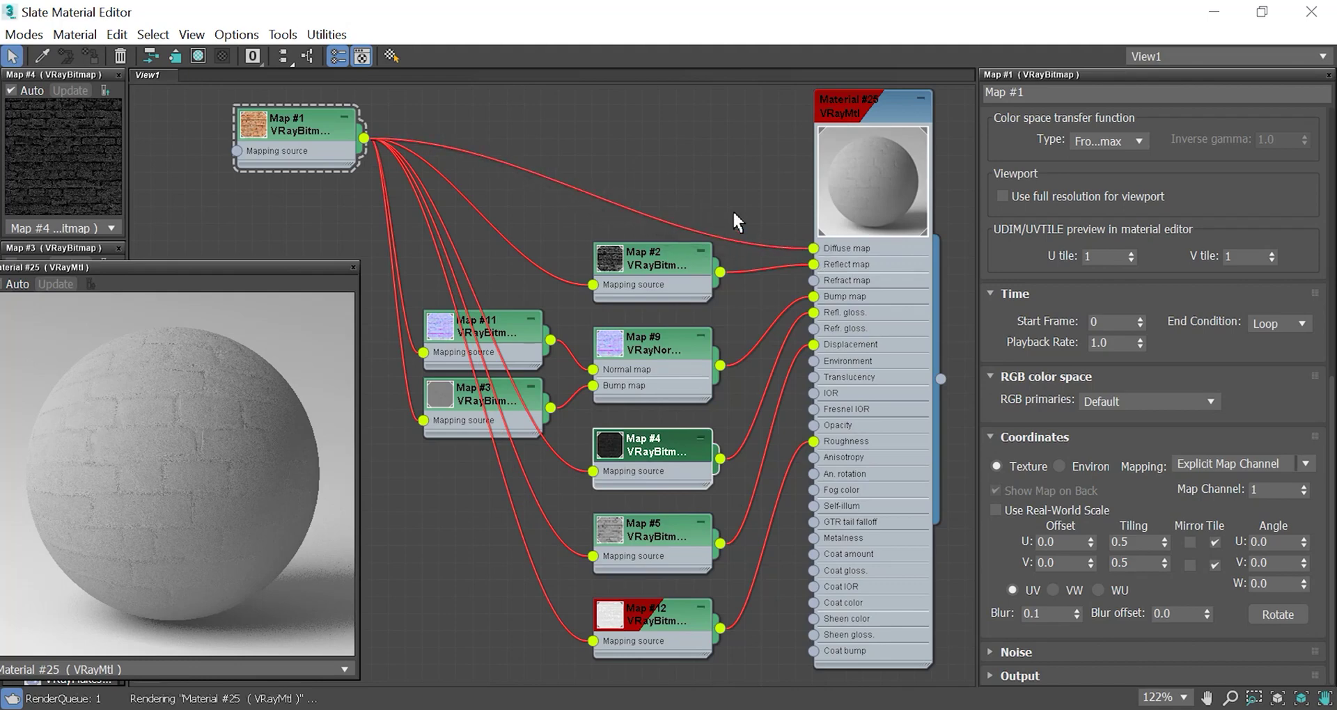
{"action": "left_click_drag", "start_coordinate": [180, 271], "coordinate": [216, 221]}
- Set the U and V tiling of Map #1 to 1.0 and its blur to 1.0
{"action": "left_click", "coordinate": [322, 128]}
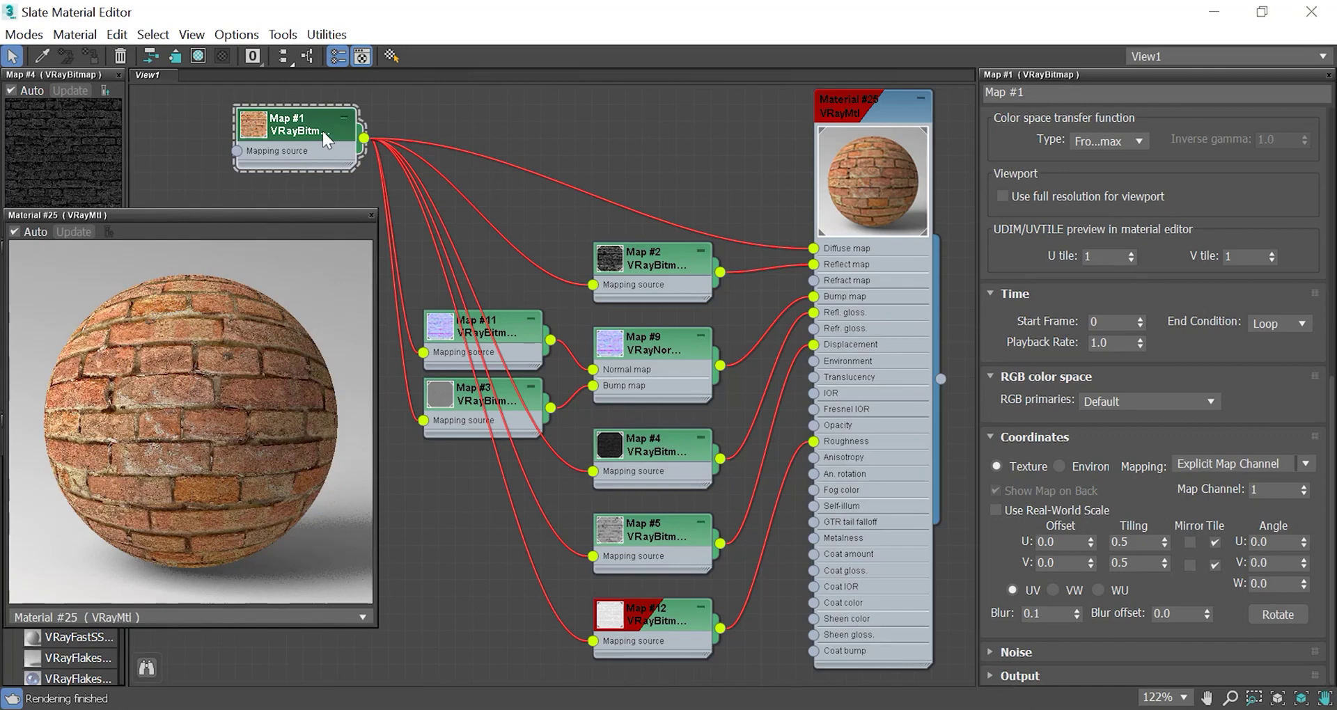
{"action": "double_click", "coordinate": [1132, 542]}
{"action": "type", "text": "1"}
{"action": "double_click", "coordinate": [1115, 563]}
{"action": "key", "text": "Return"}
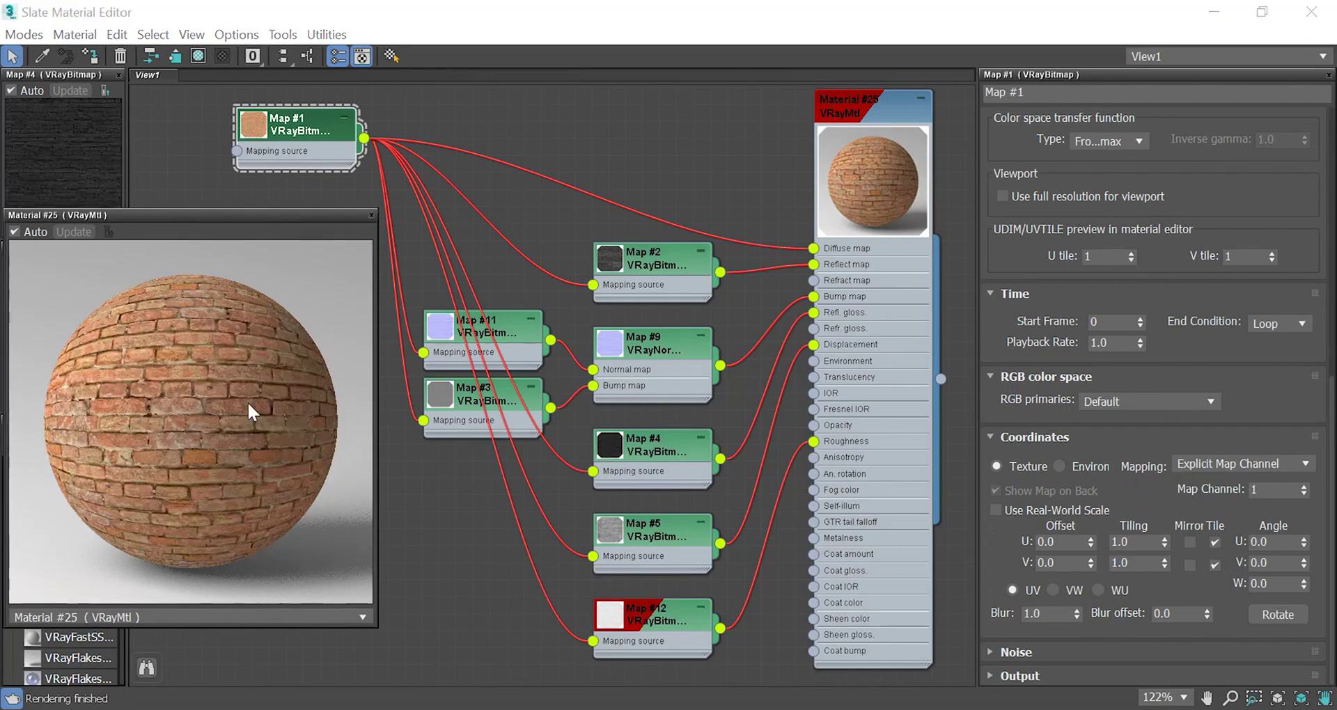
- Inspect Map #2 and Map #14 in the floating preview window, then return it to Material #25
{"action": "left_click_drag", "start_coordinate": [197, 221], "coordinate": [208, 225]}
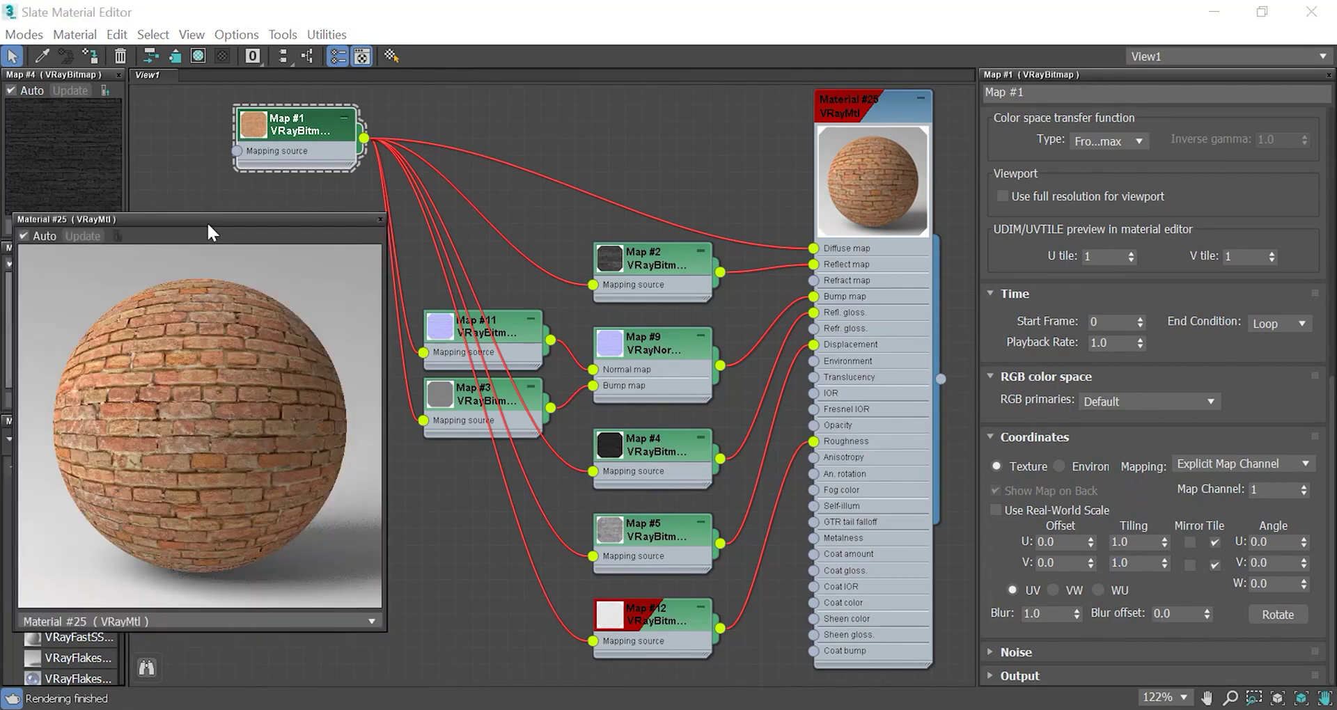
{"action": "left_click", "coordinate": [371, 615]}
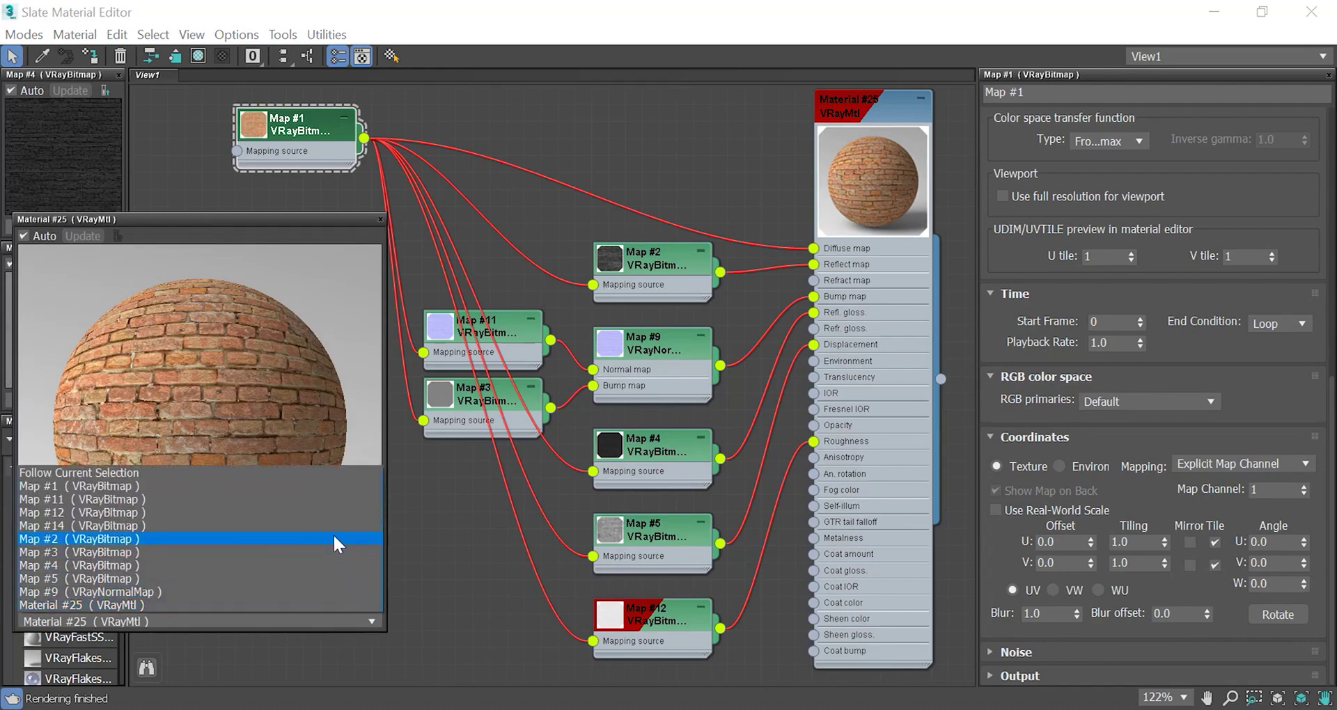
{"action": "left_click", "coordinate": [335, 542]}
{"action": "left_click", "coordinate": [375, 615]}
{"action": "left_click", "coordinate": [292, 525]}
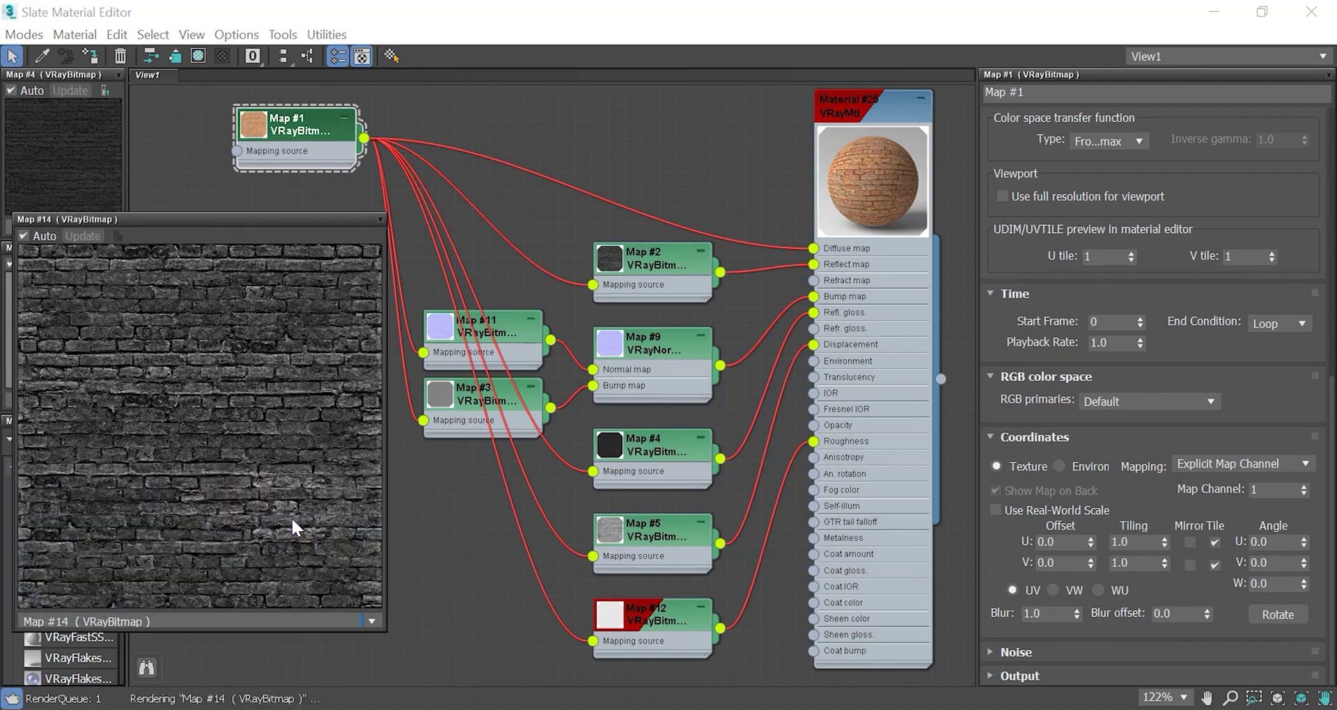
{"action": "left_click", "coordinate": [372, 616]}
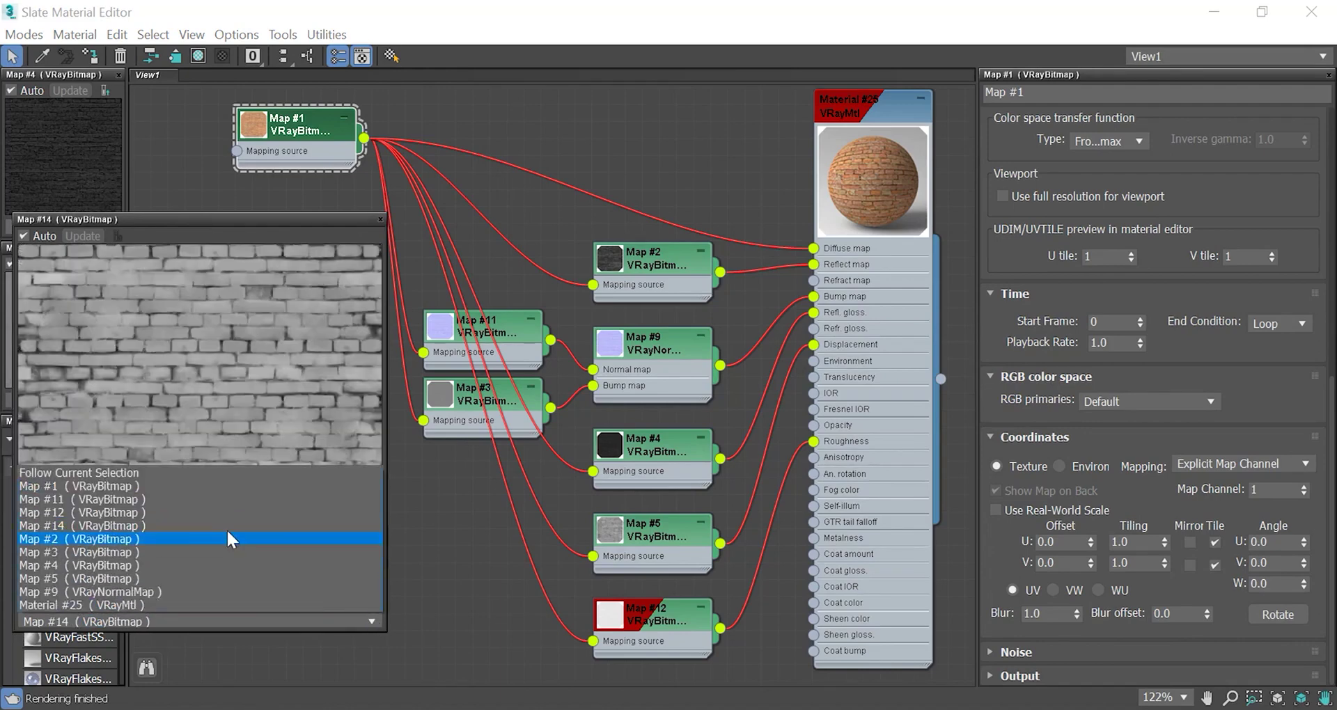
{"action": "left_click", "coordinate": [174, 473]}
{"action": "left_click", "coordinate": [370, 618]}
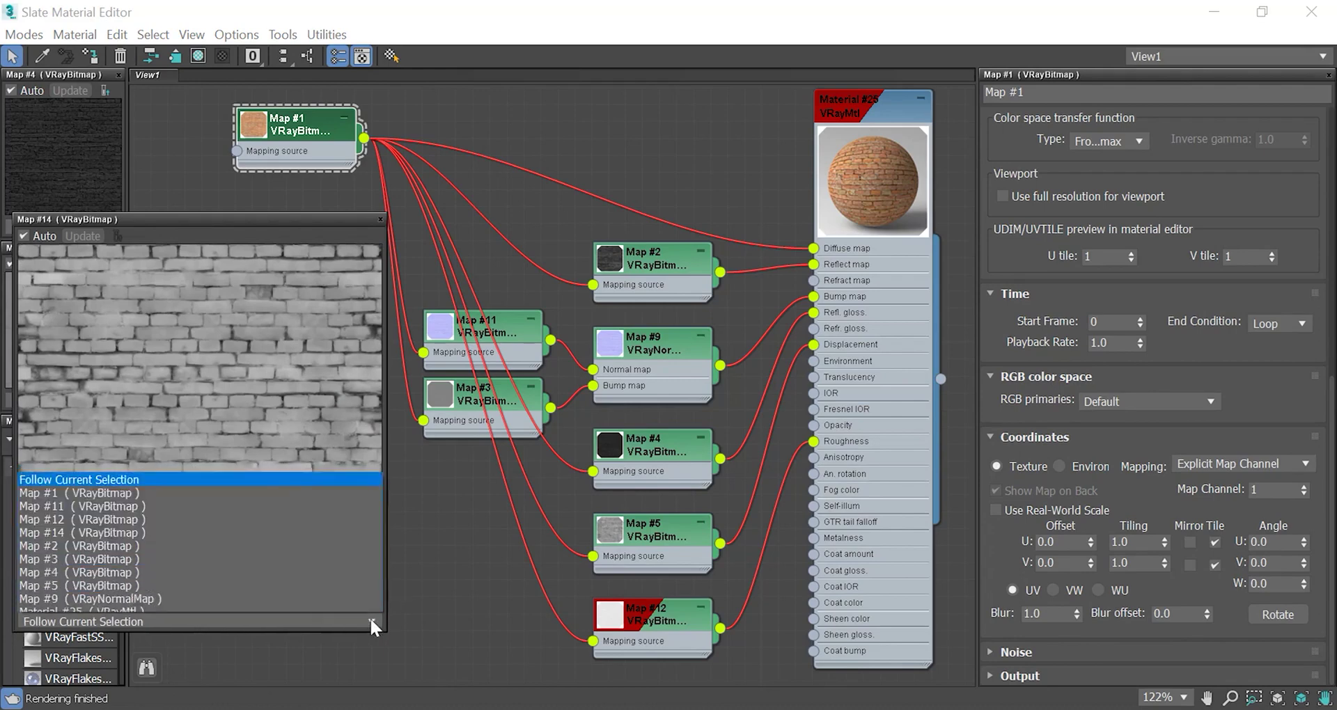
{"action": "left_click", "coordinate": [324, 601]}
{"action": "left_click", "coordinate": [371, 620]}
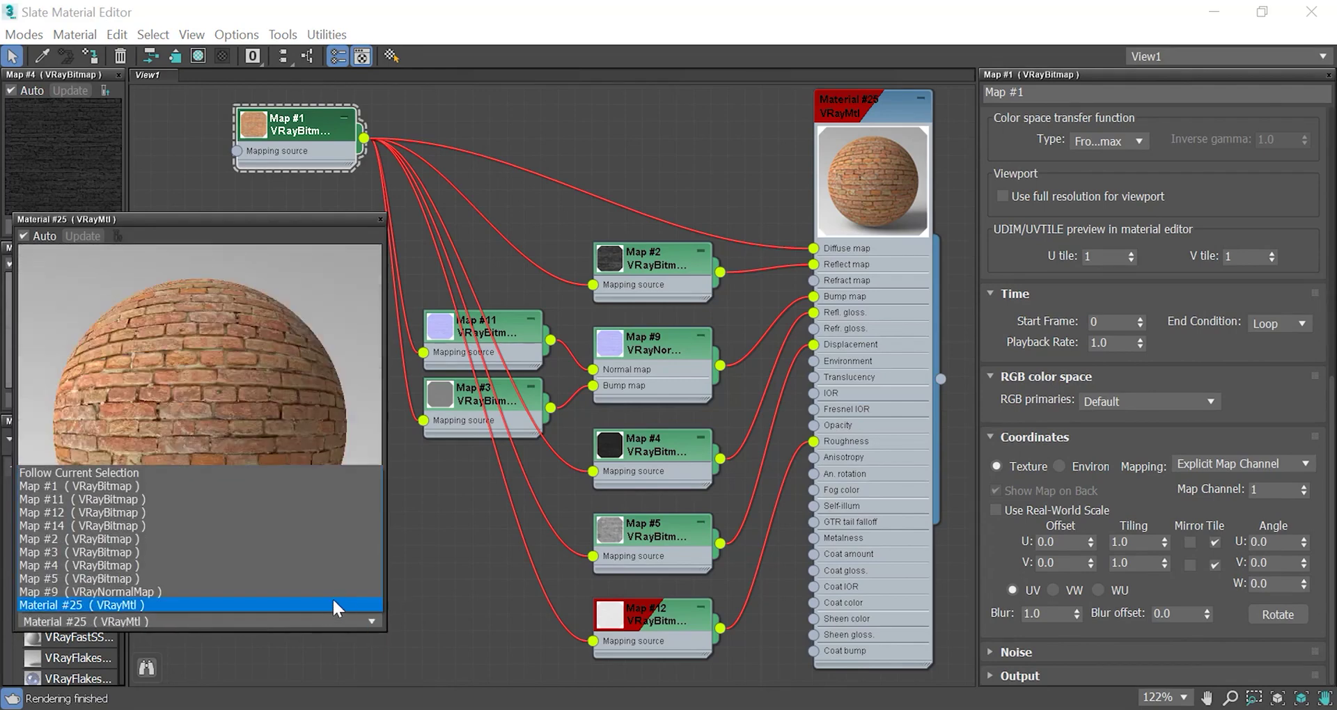
{"action": "left_click", "coordinate": [248, 383]}
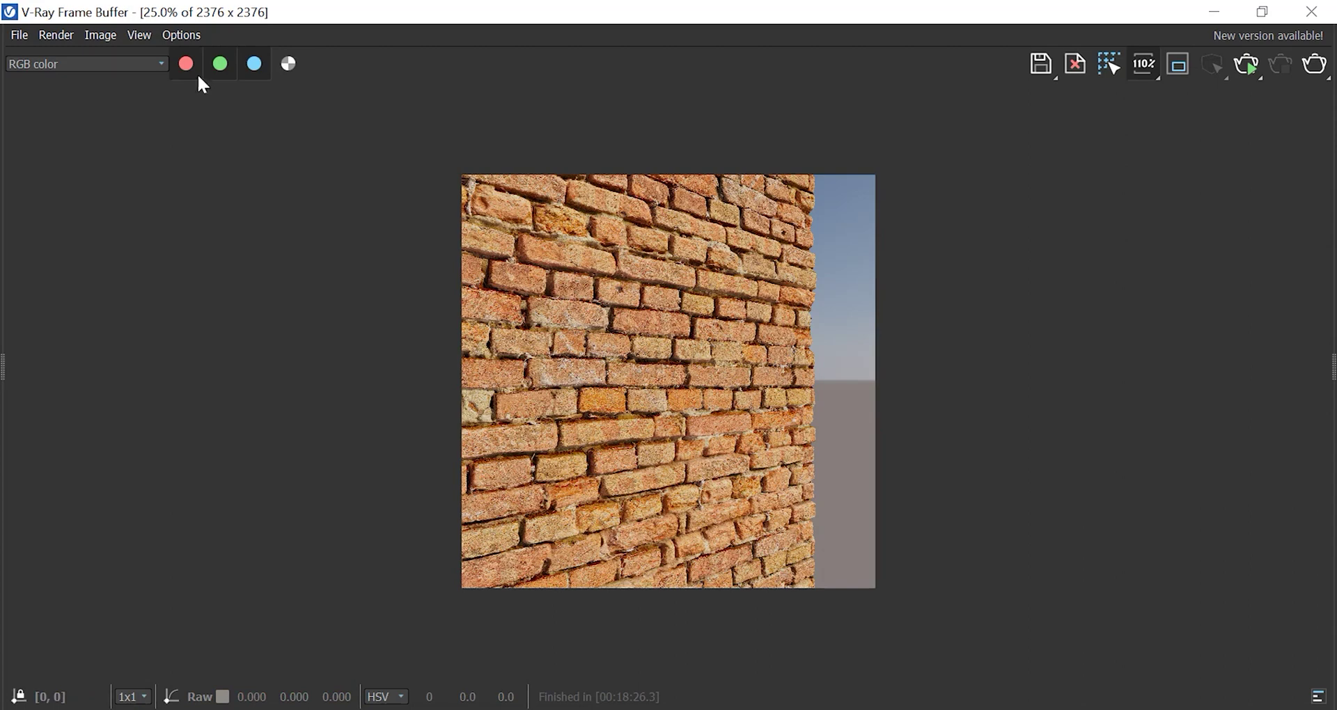
- Display the effectsResult channel of the brick wall render in the V-Ray Frame Buffer
{"action": "left_click", "coordinate": [157, 62]}
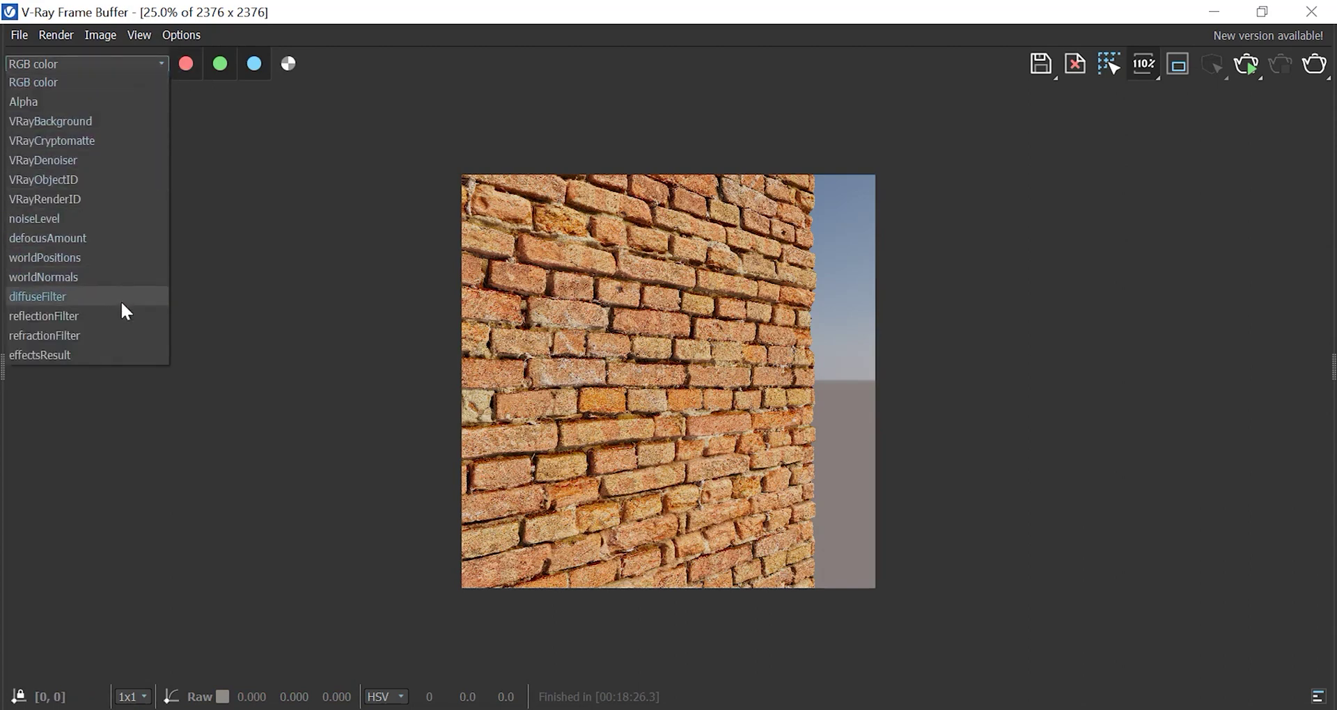
{"action": "left_click", "coordinate": [123, 354]}
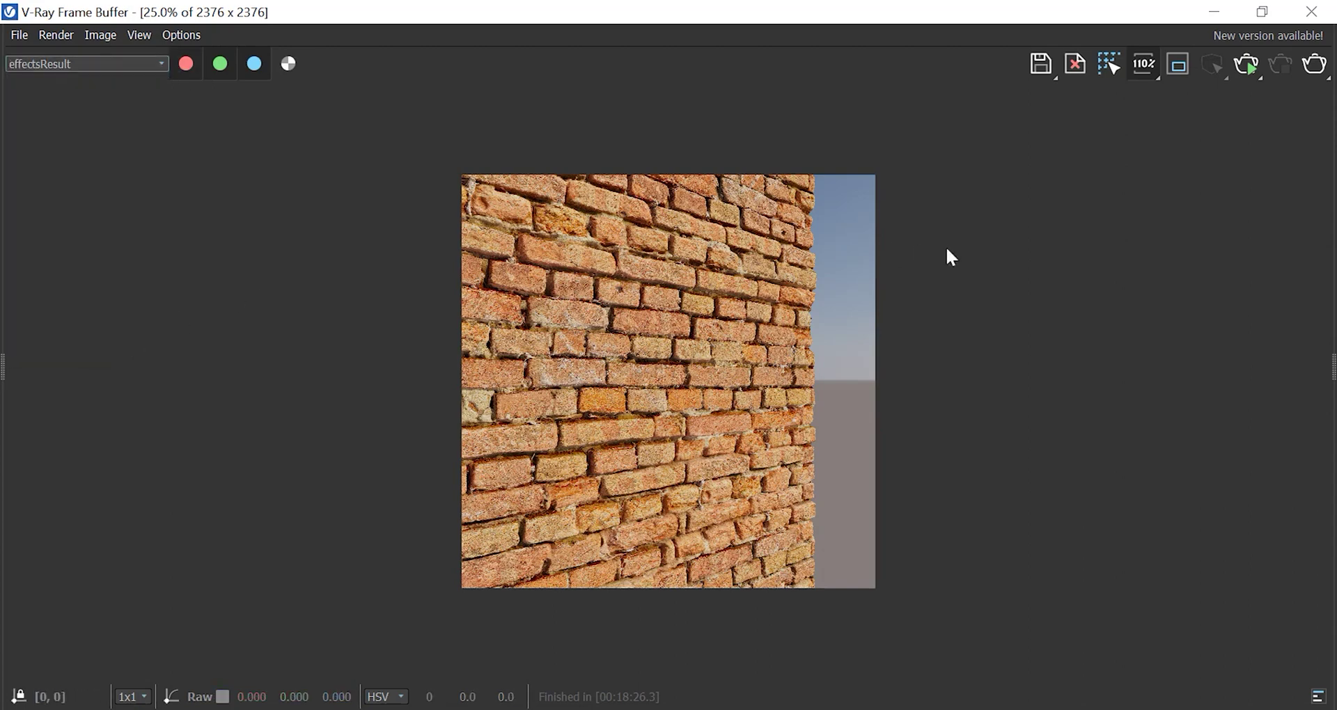